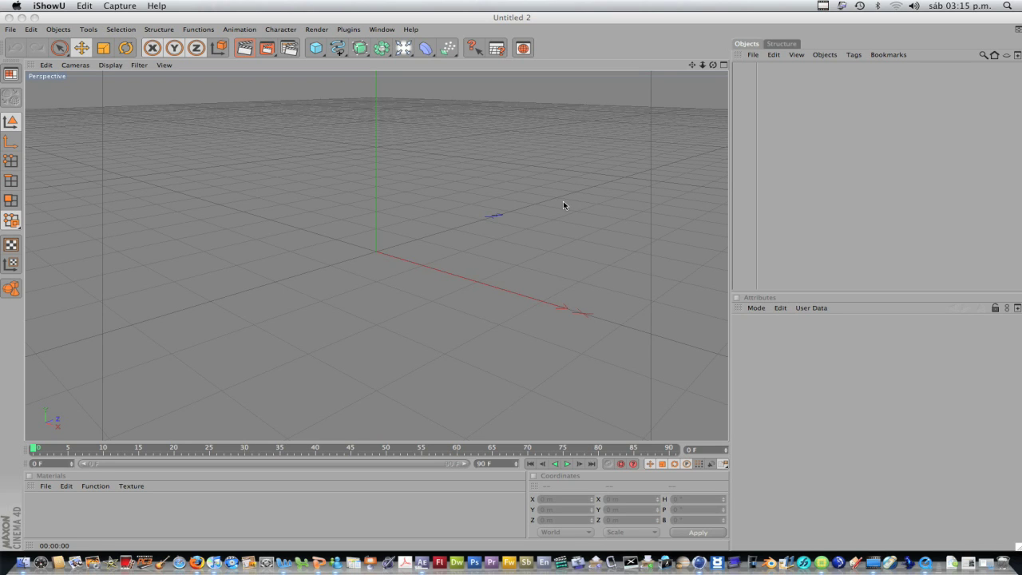
Add a Text spline to the scene and set its text to FRINGE.
left_click(461, 160)
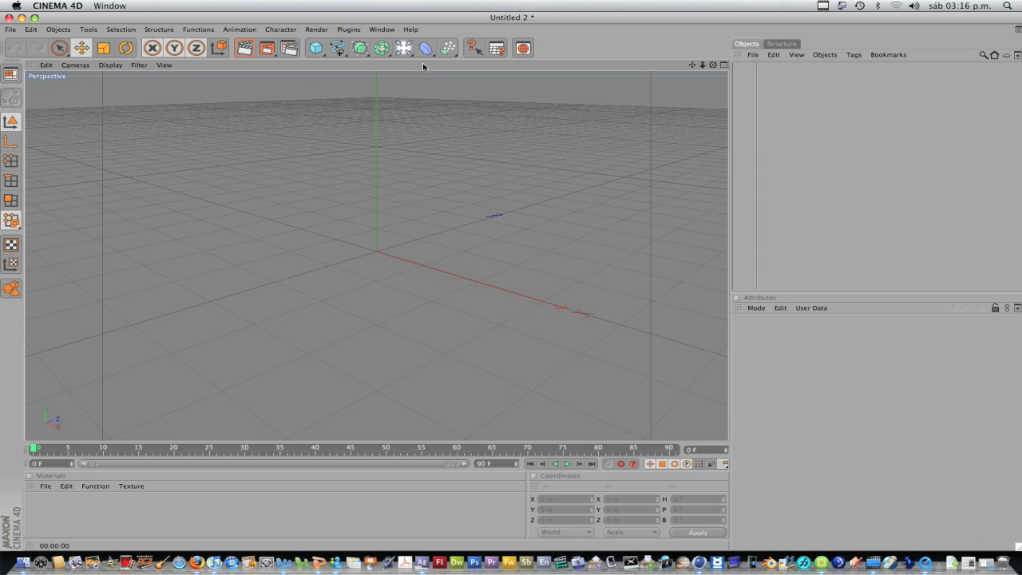
left_click(338, 48)
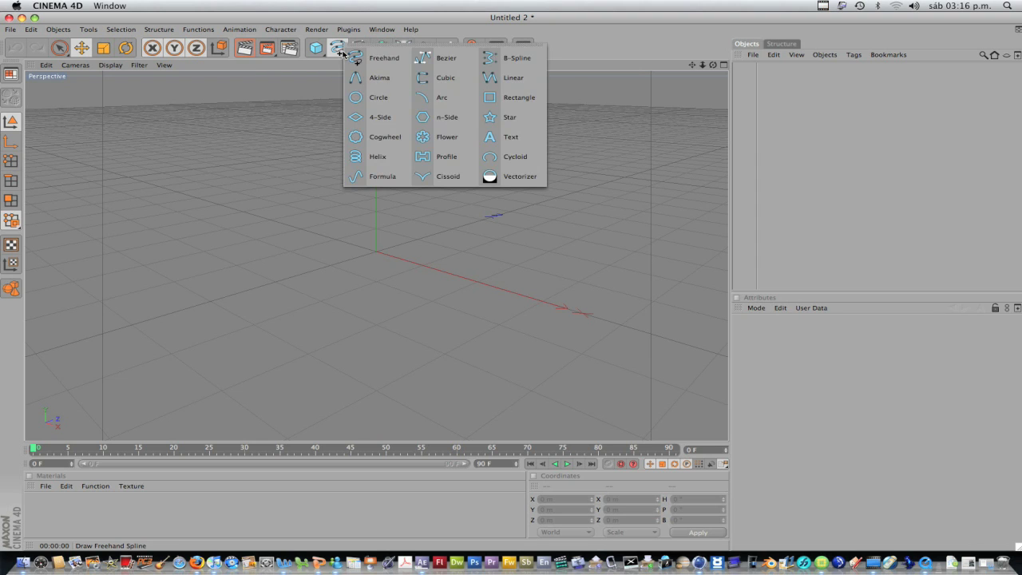
left_click(483, 137)
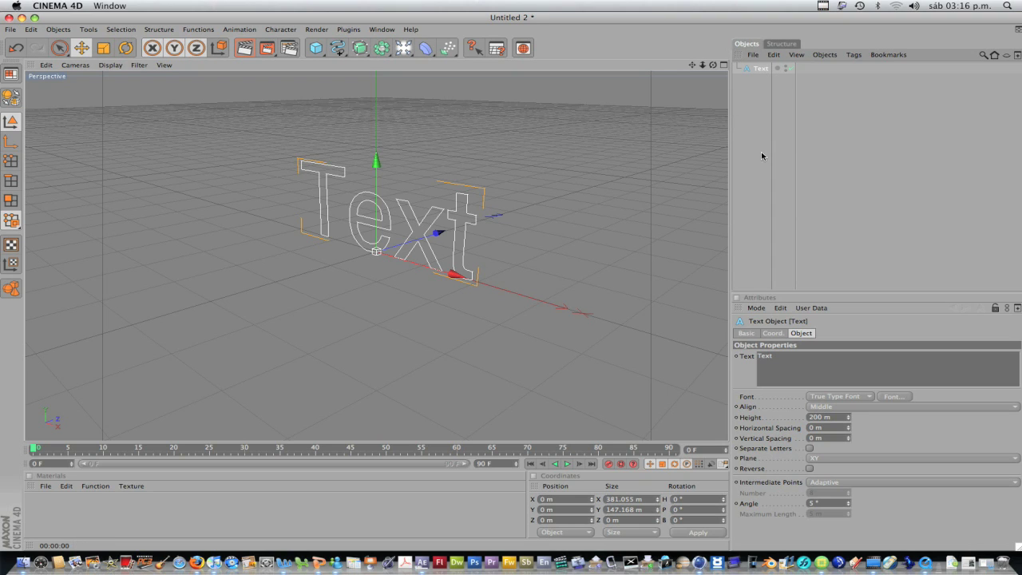
double_click(782, 356)
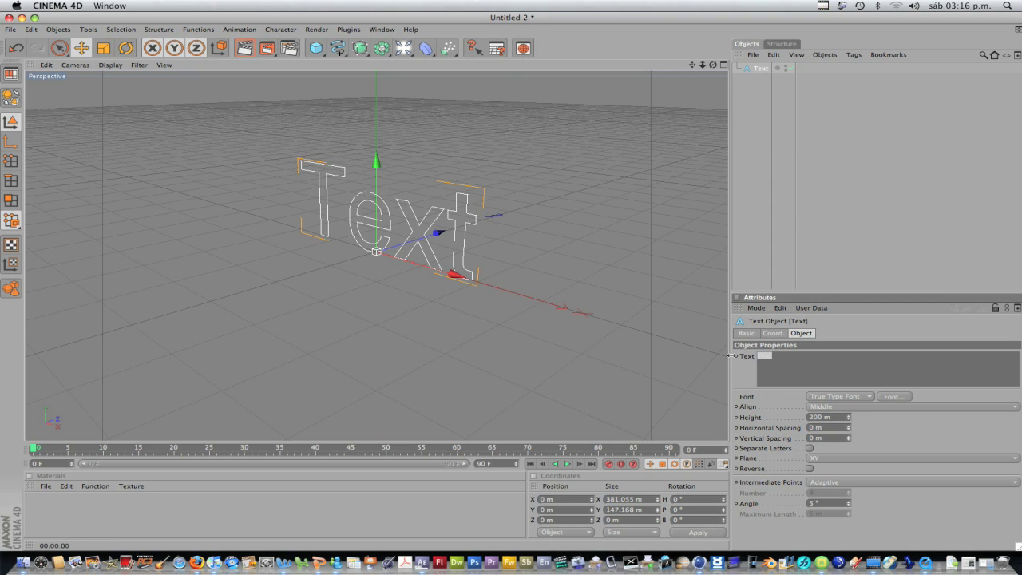
left_click(650, 325)
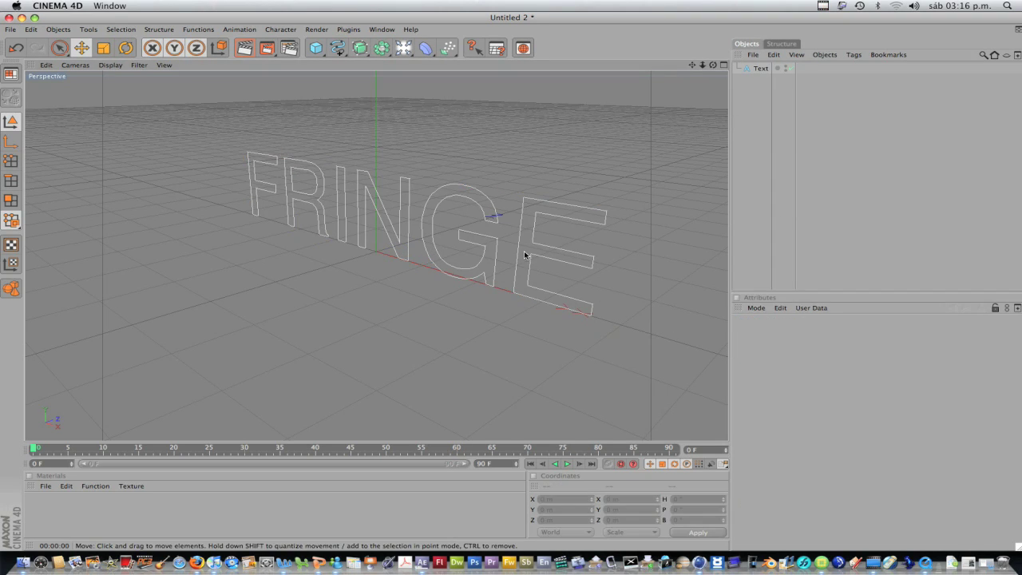
left_click(524, 254)
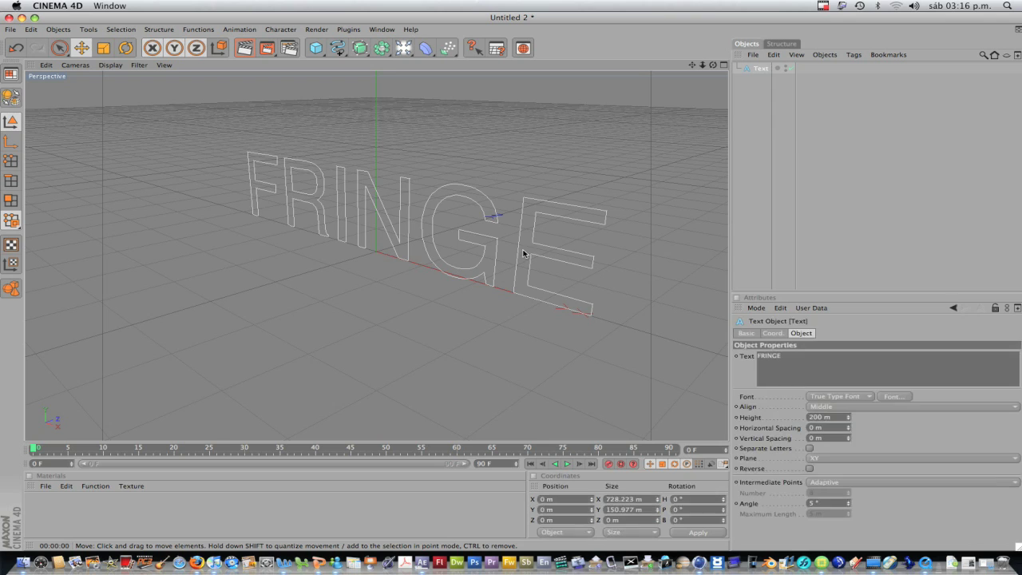
Add an Extrude NURBS object and make the FRINGE text spline its child.
left_click(361, 51)
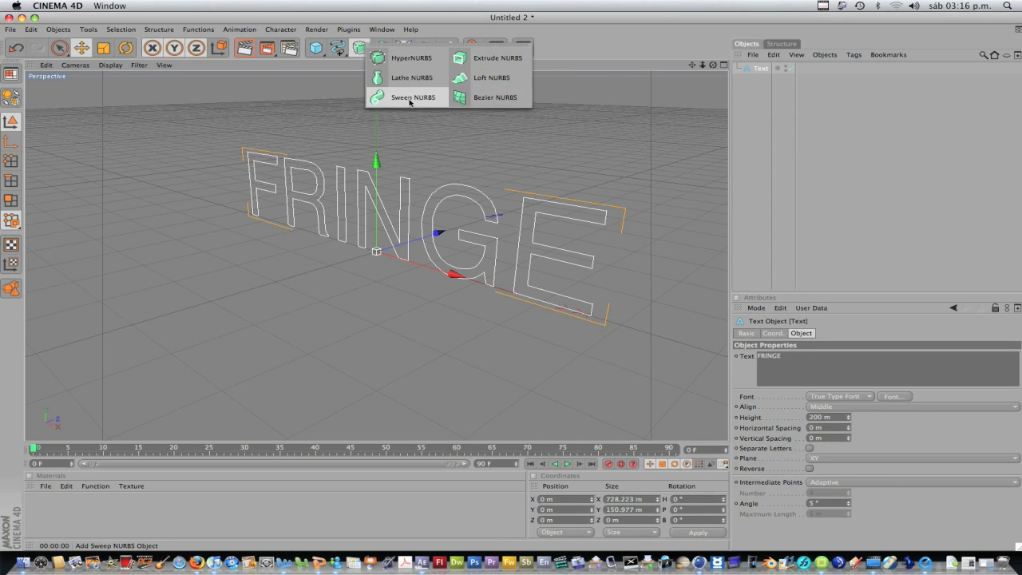
left_click(489, 58)
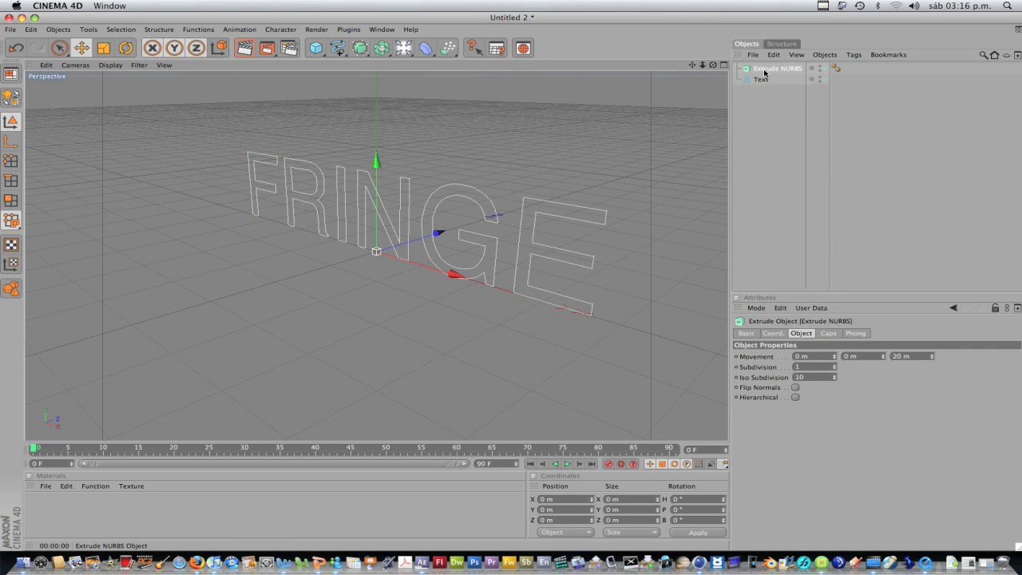
left_click_drag(761, 81, 763, 70)
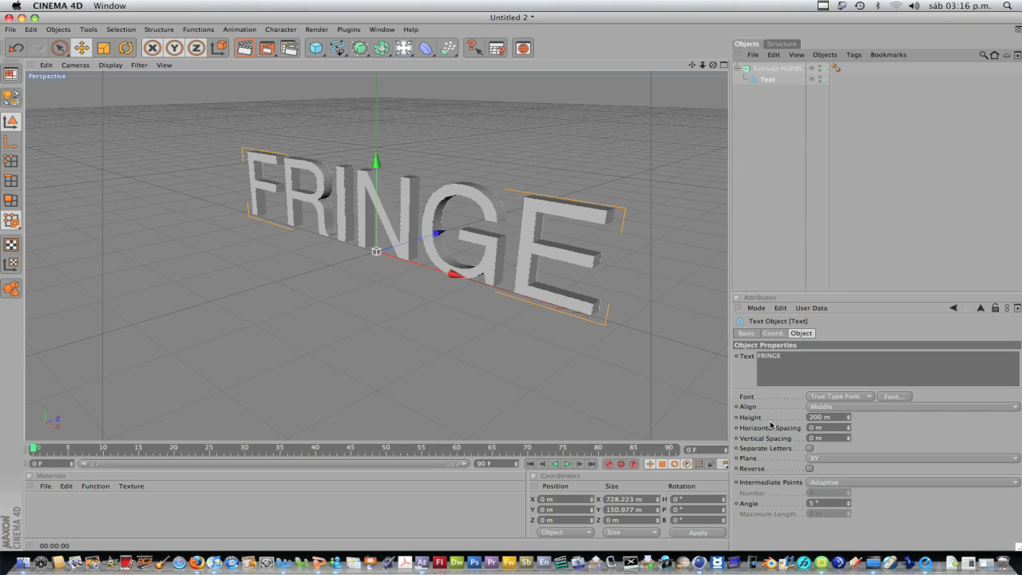
Raise the Z movement of the Extrude NURBS to 55 m.
left_click(762, 70)
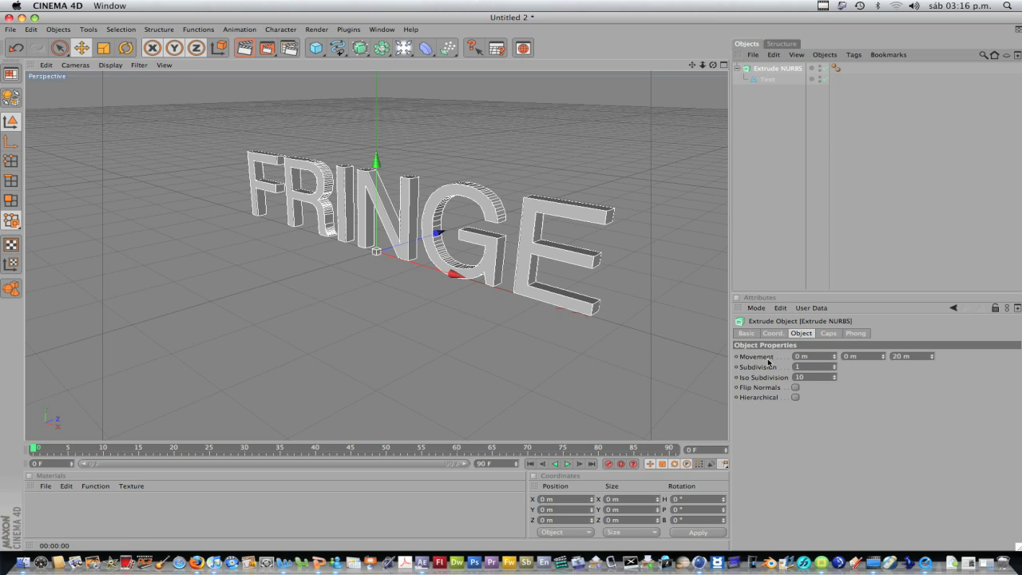
left_click(798, 356)
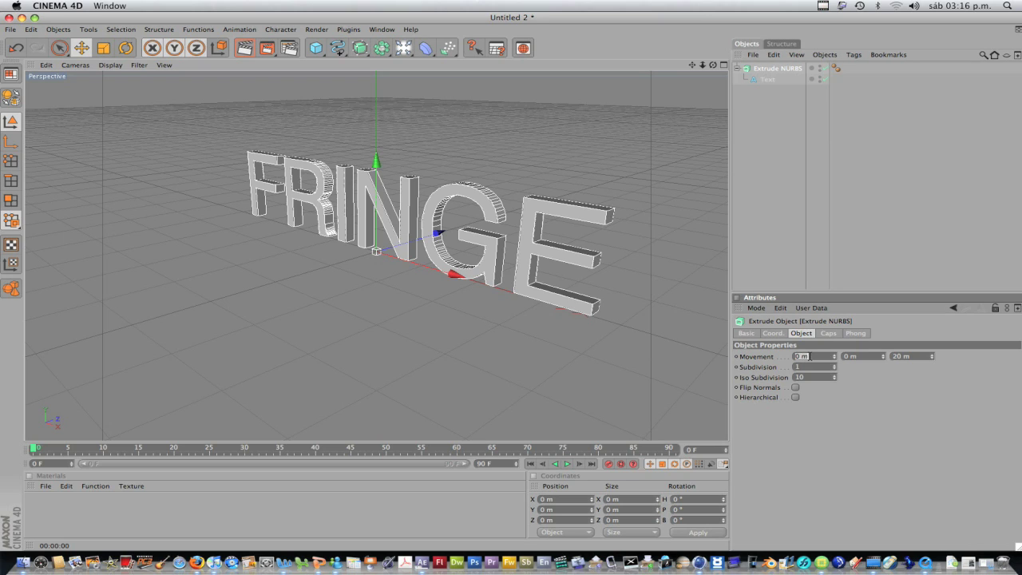
double_click(845, 356)
double_click(894, 357)
left_click(932, 353)
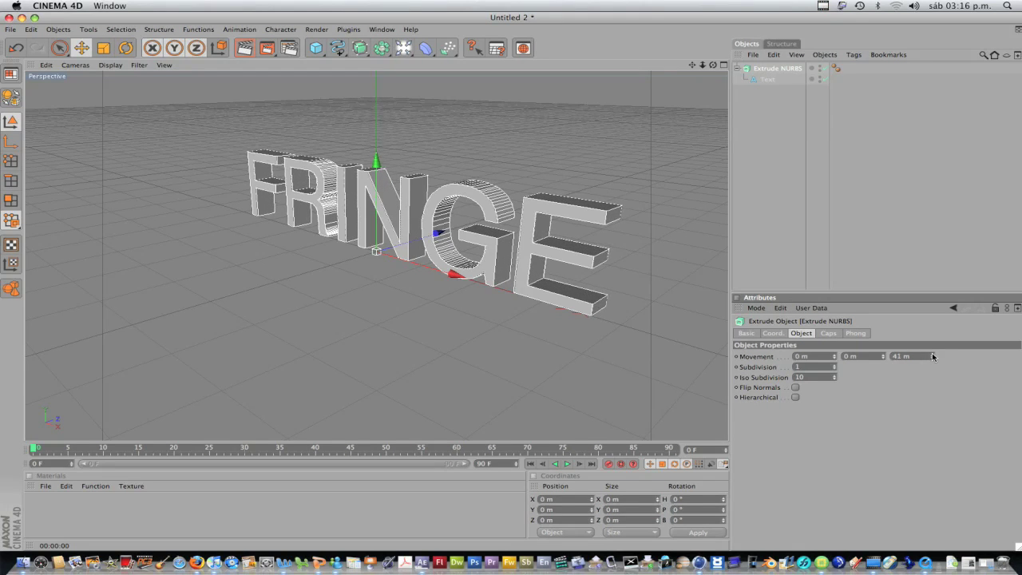
left_click_drag(932, 356, 836, 348)
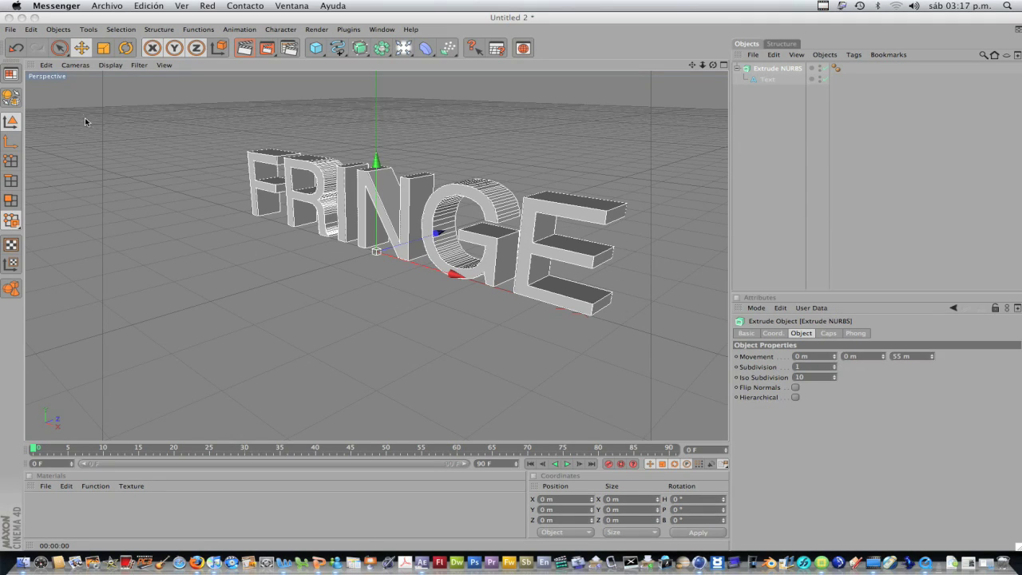
left_click(166, 165)
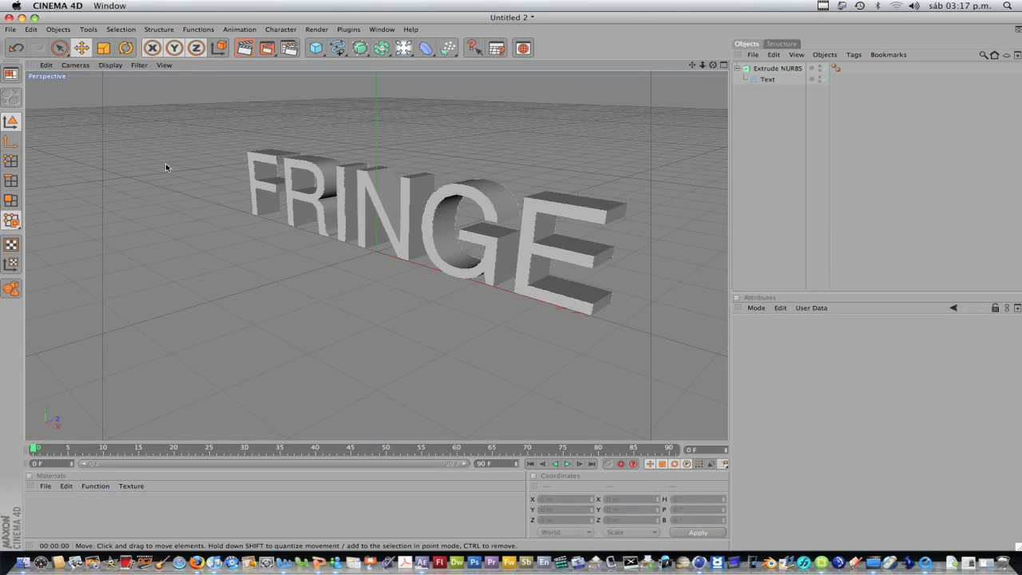
left_click(428, 239)
left_click(370, 317)
Set the Z movement of the Extrude NURBS to 50 m and render a preview in the viewport.
left_click(768, 70)
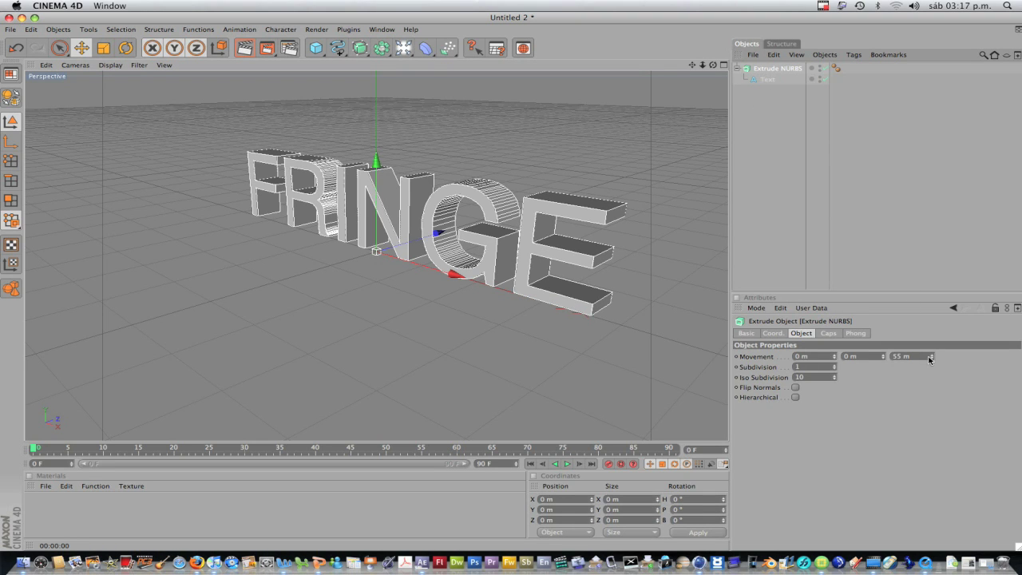
left_click(900, 358)
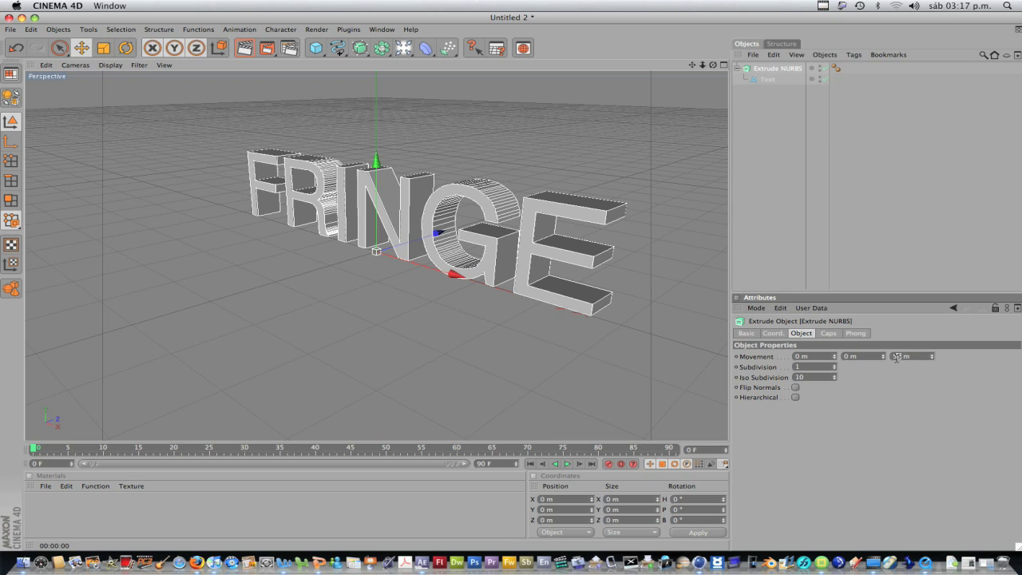
type("0")
key("Return")
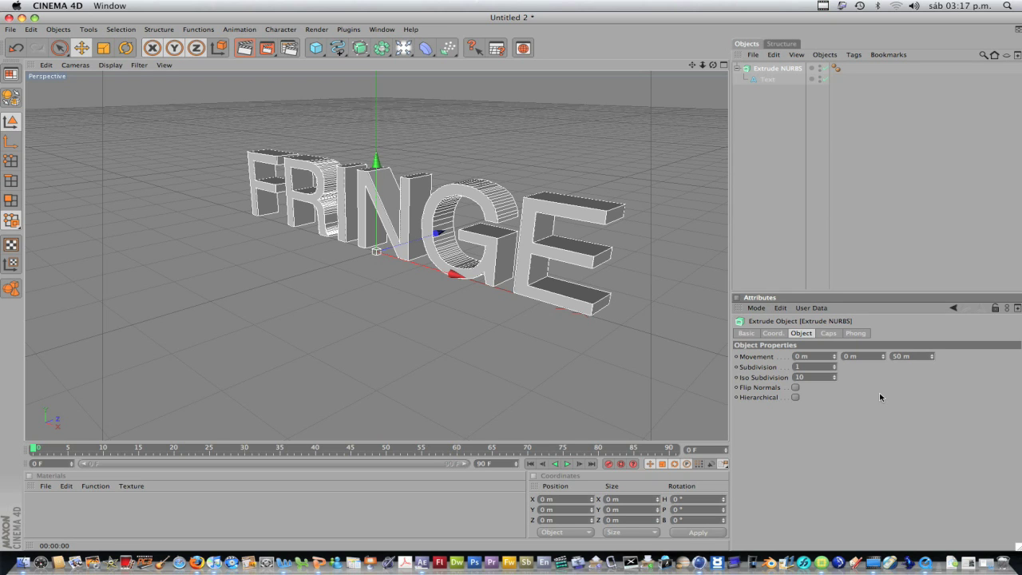
key("ctrl+r")
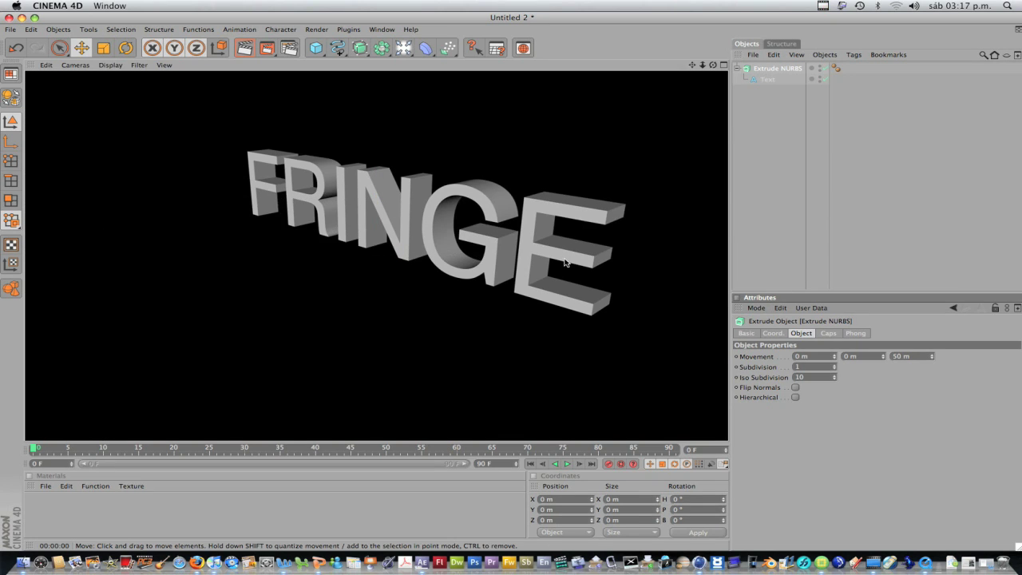
left_click(565, 262)
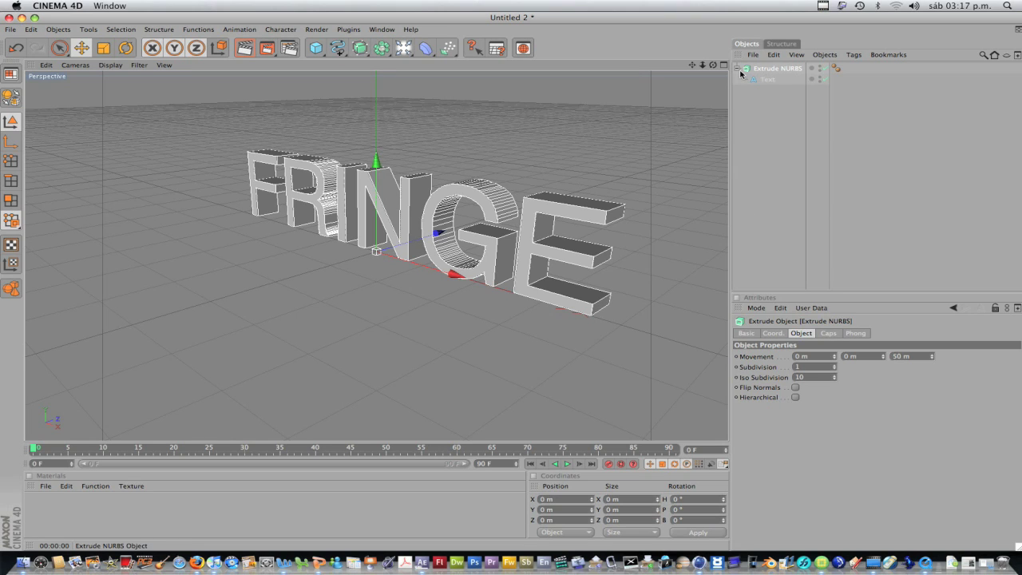
left_click(768, 80)
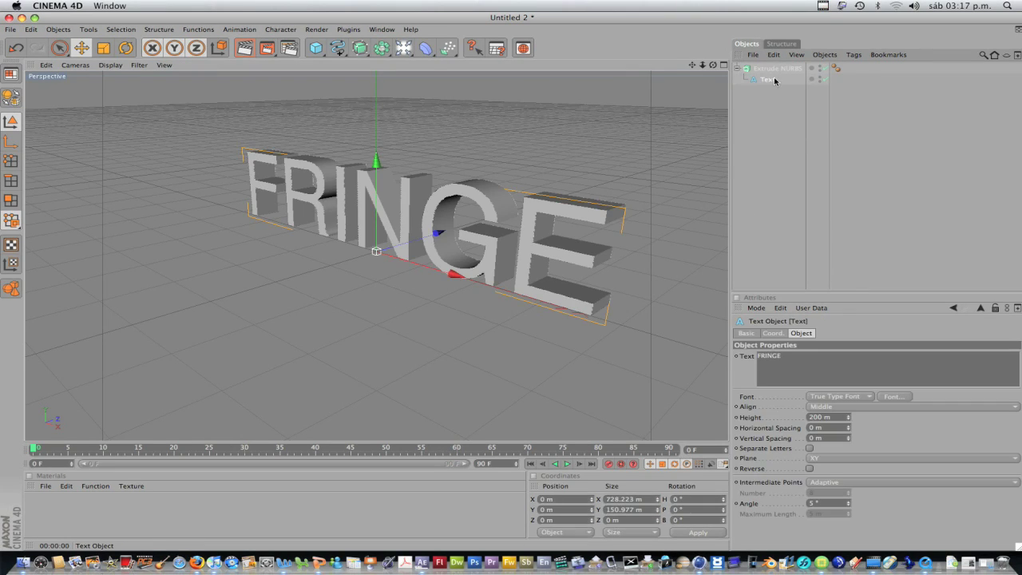
left_click(842, 397)
left_click(839, 404)
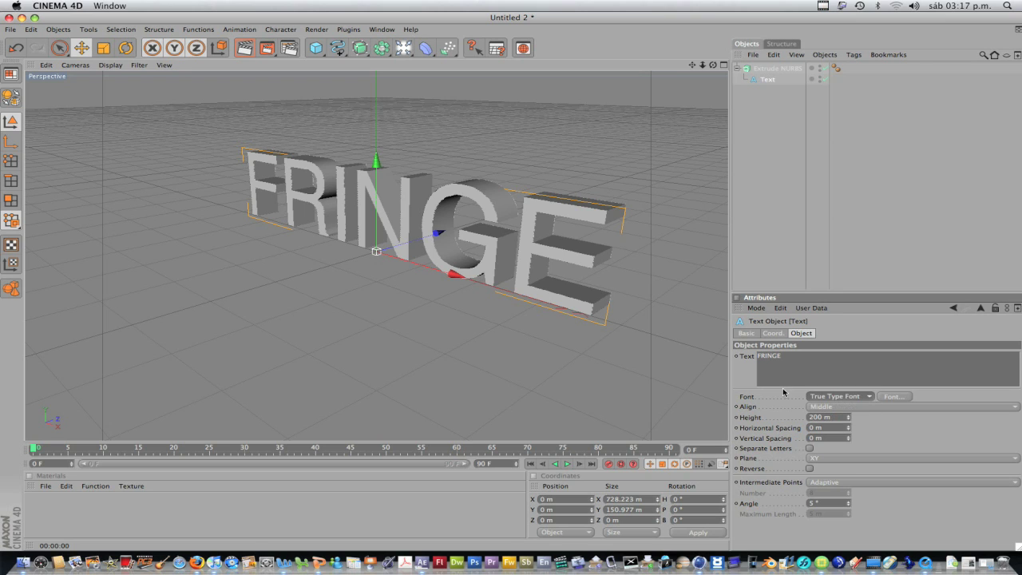
left_click(673, 366)
Add a Sky and a Light, move the light to about X -130 m, Y 225 m, Z -302 m, and render a preview.
left_click(404, 54)
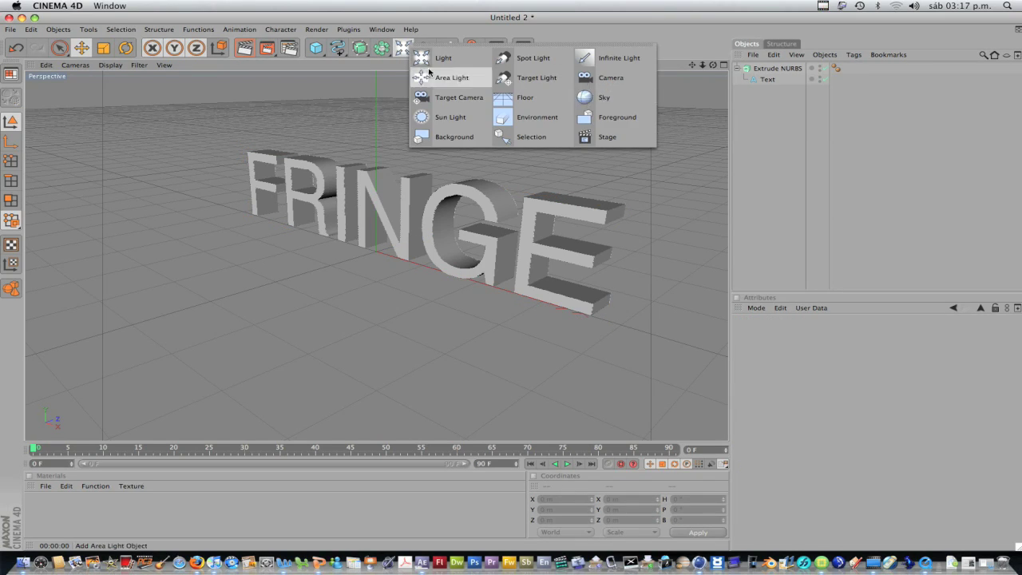
left_click(594, 96)
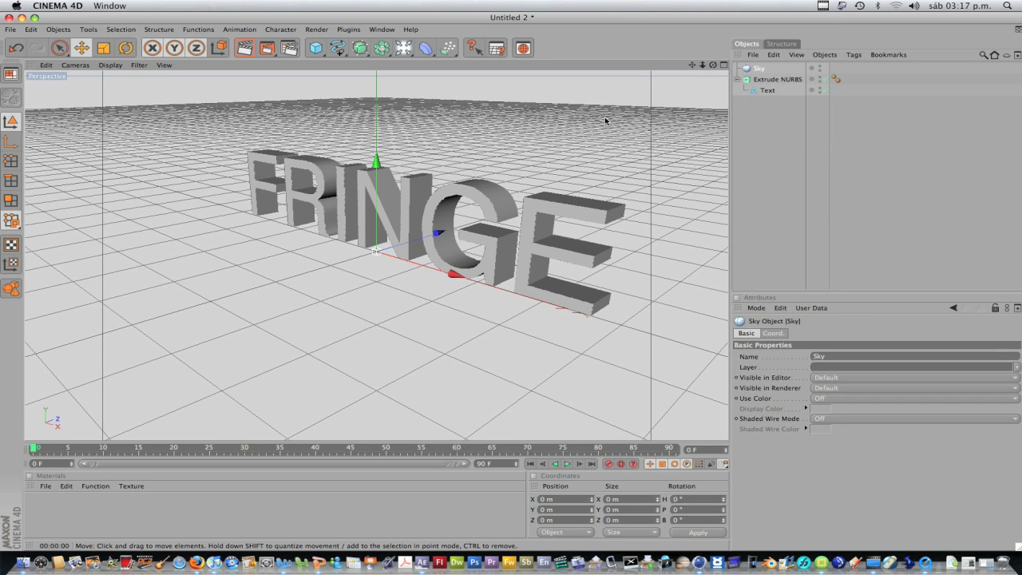
left_click(404, 48)
left_click(440, 55)
mouse_move(449, 241)
left_mouse_down()
mouse_move(219, 298)
mouse_move(159, 201)
mouse_move(140, 132)
left_mouse_up()
key("super+r")
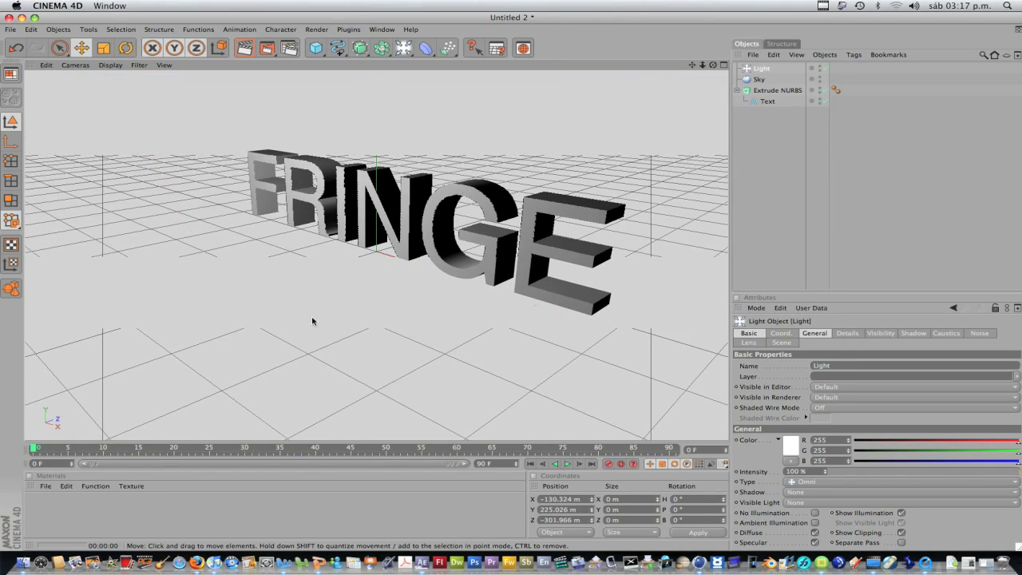
left_click(390, 238)
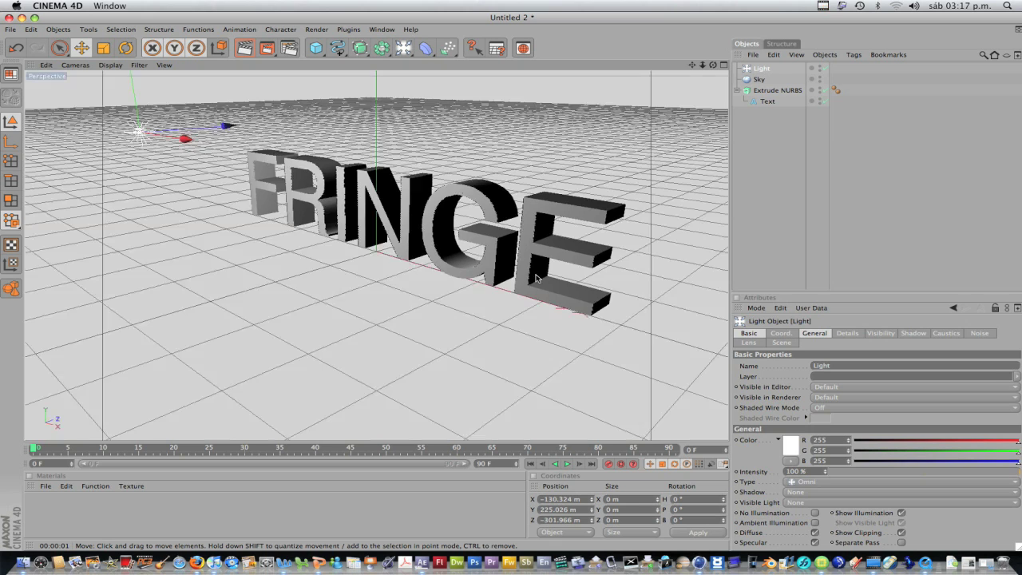
Move the light to about X -342 m, Y 210 m, Z -521 m and render a preview of the lit text.
left_click(146, 138)
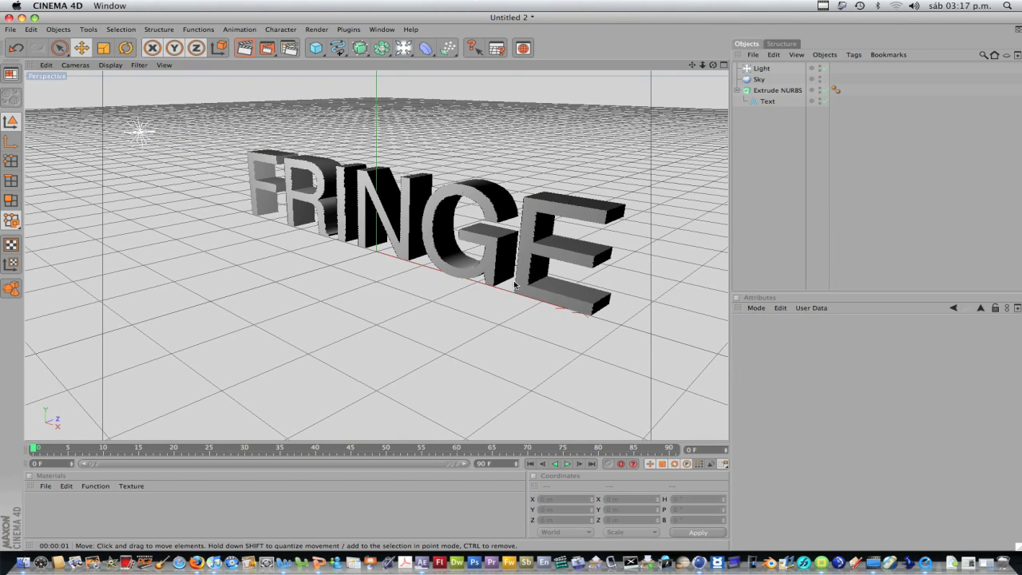
left_click(760, 69)
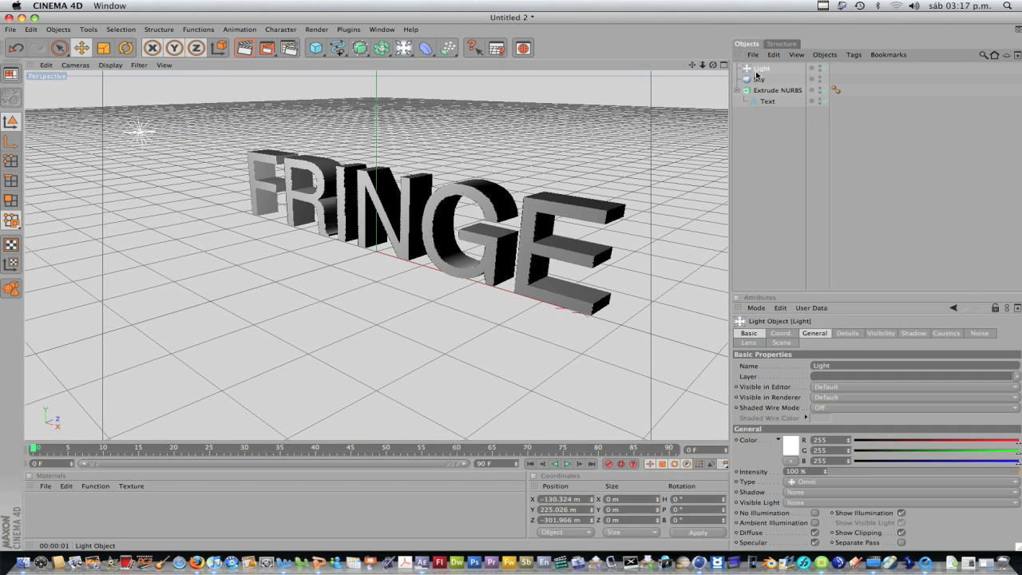
mouse_move(148, 133)
left_mouse_down()
mouse_move(472, 285)
mouse_move(138, 147)
mouse_move(152, 139)
left_mouse_up()
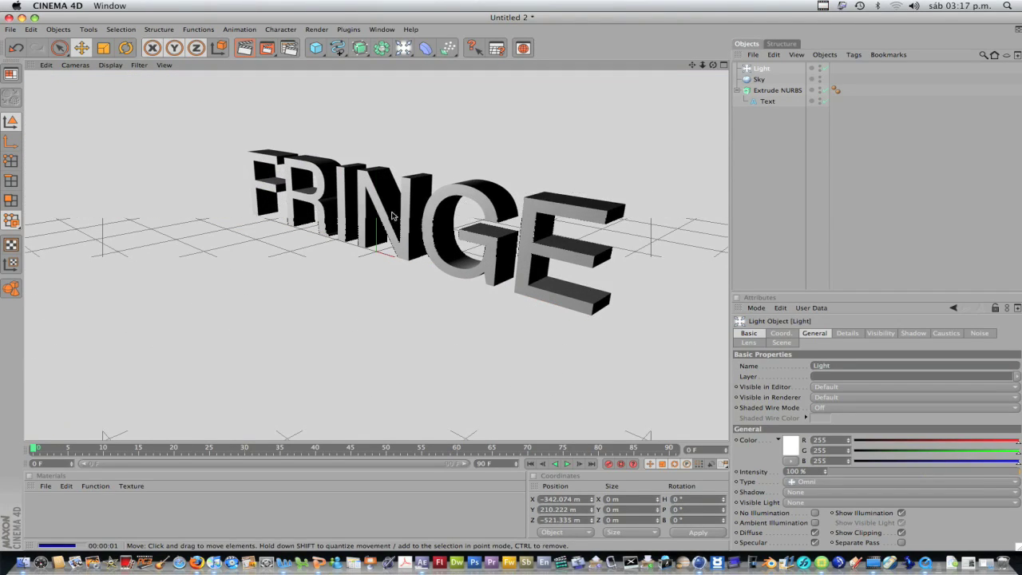
left_click(410, 231)
left_click(746, 193)
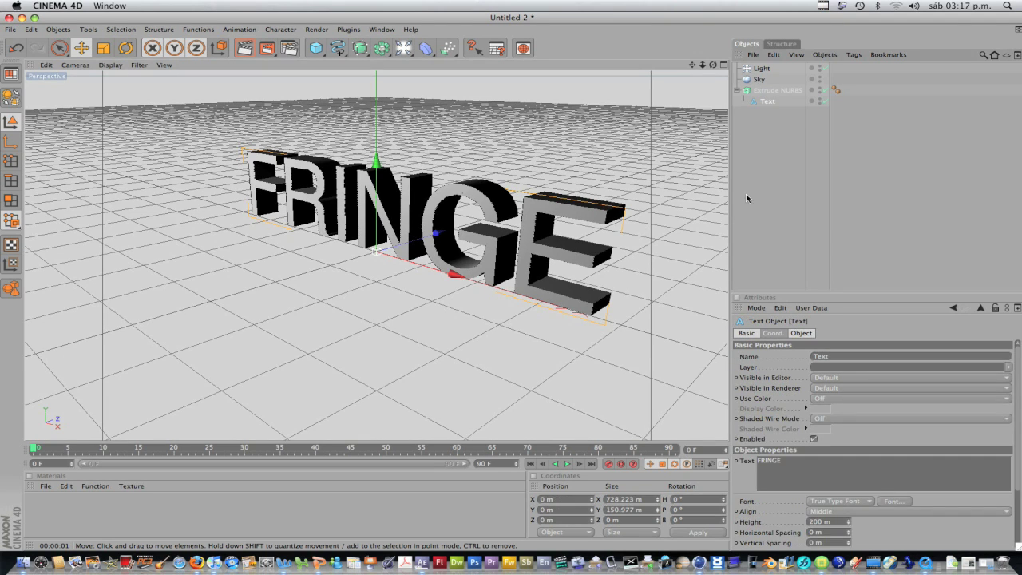
Add a Camera, view the scene through it, and shift it to about X 631 m, Y 340 m, Z -548 m.
left_click(738, 91)
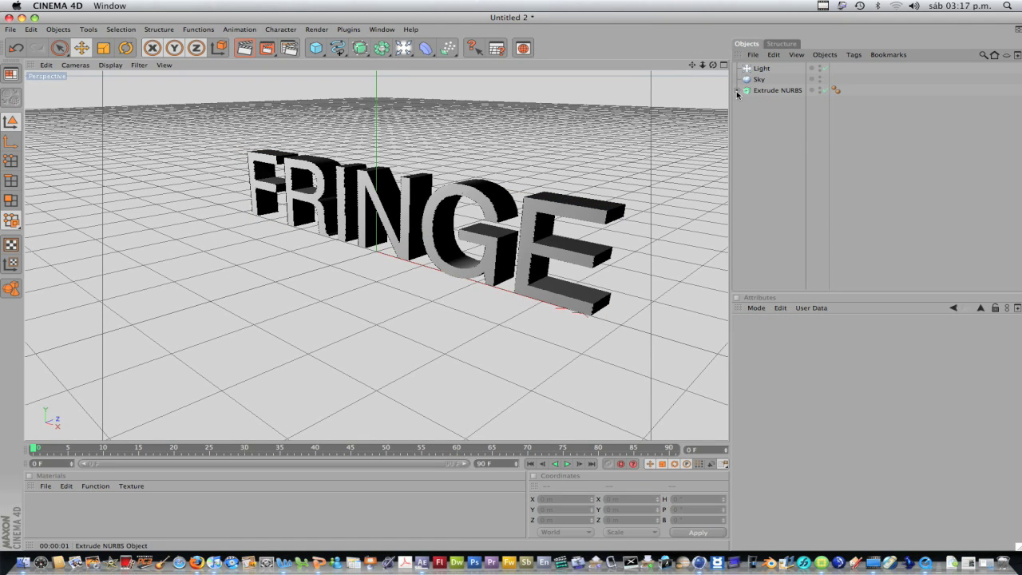
left_click(403, 53)
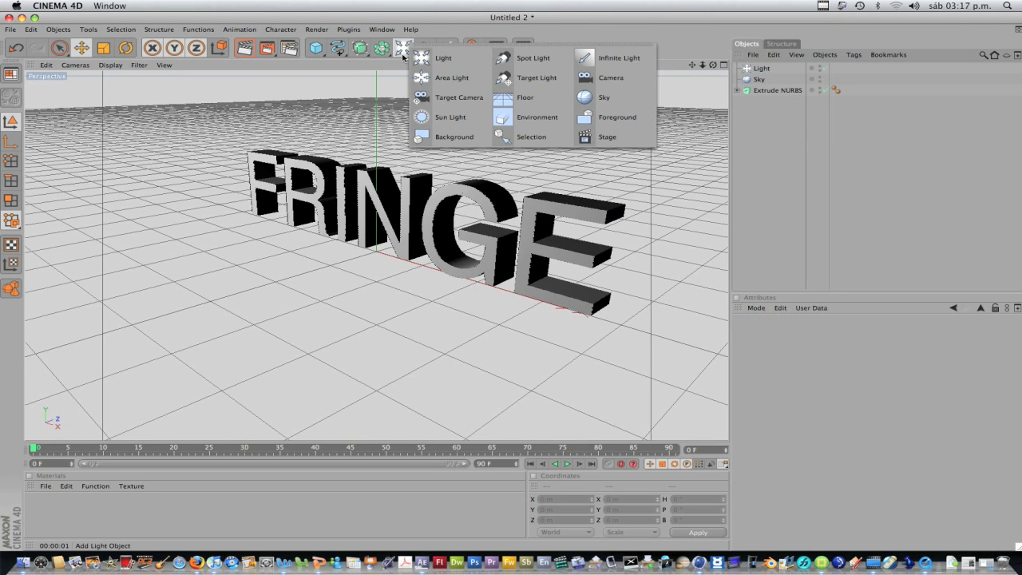
left_click(612, 80)
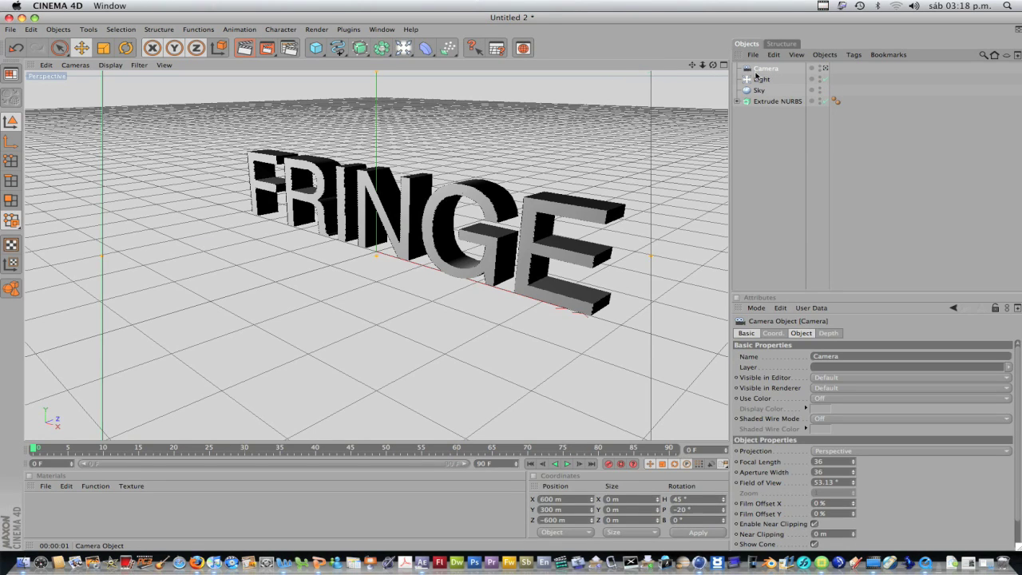
left_click(82, 68)
mouse_move(84, 80)
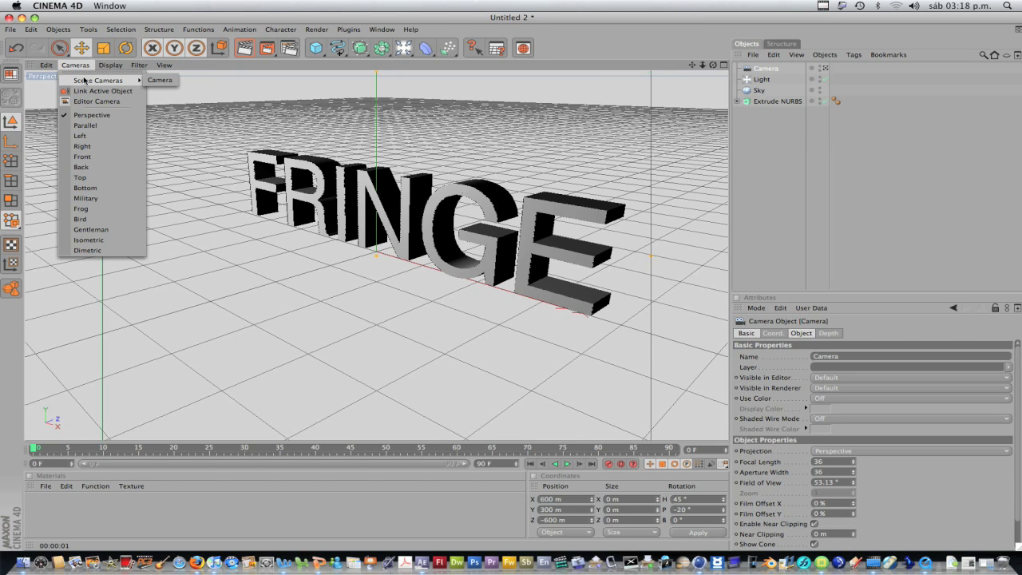
left_click(155, 83)
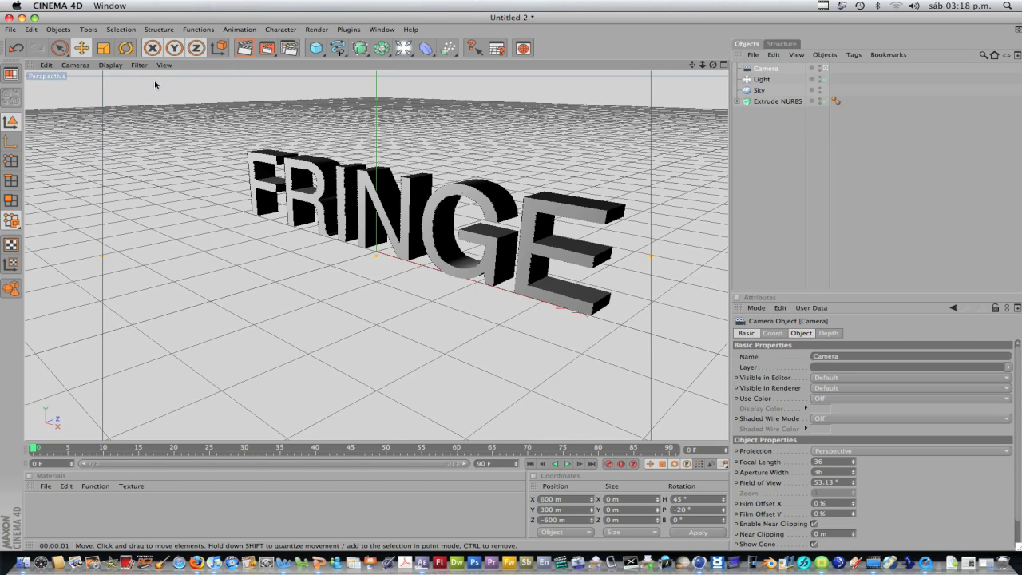
left_click_drag(499, 282, 455, 308)
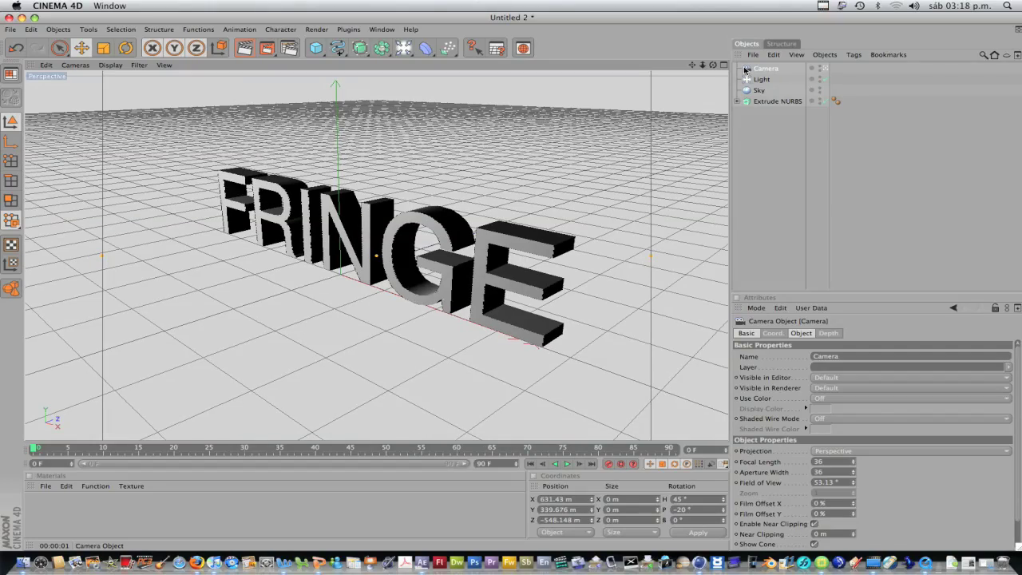
Shift the camera to about X 568 m, Y 303 m, Z -631 m and turn on Autokeying.
left_click_drag(632, 160, 487, 168)
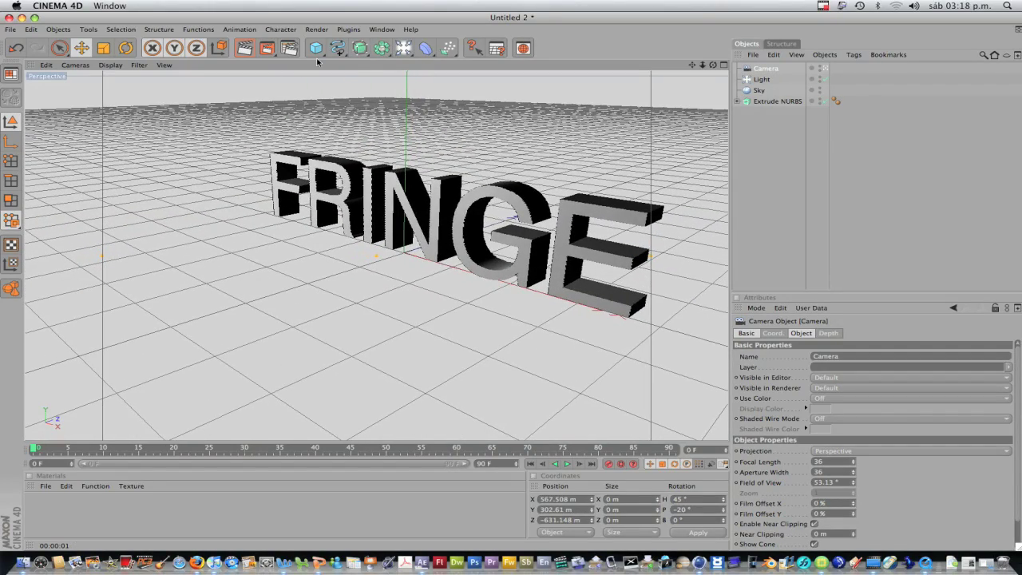
left_click(248, 33)
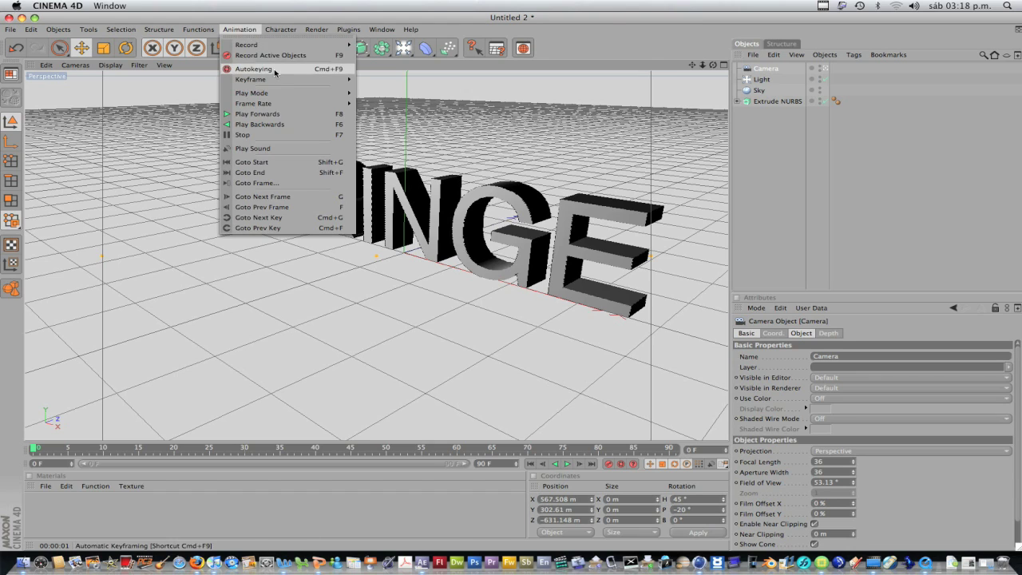
left_click(271, 69)
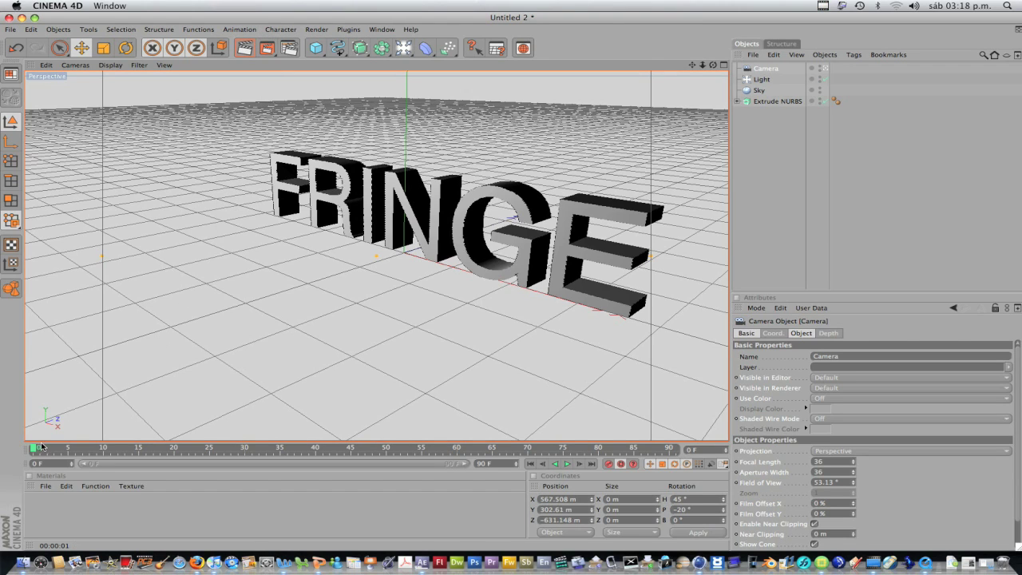
Set the camera's starting pose at frame 0 to about X 911 m, Y 219 m, Z -306 m, with H 55.4° and P -16.2°.
left_click(82, 48)
mouse_move(524, 286)
left_mouse_down()
mouse_move(575, 284)
mouse_move(512, 286)
left_mouse_up()
left_click(125, 48)
left_click(81, 48)
left_click_drag(265, 172, 511, 288)
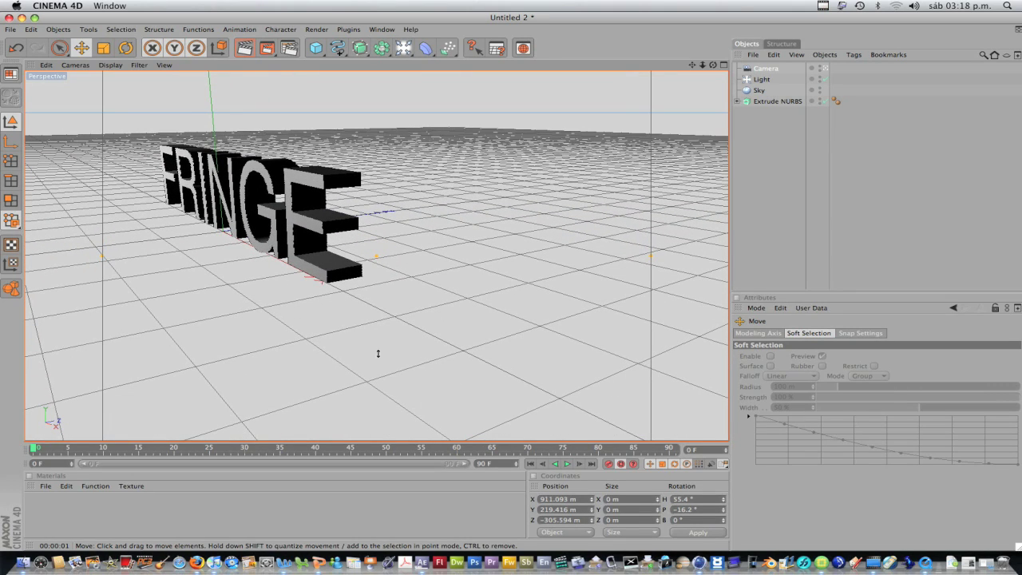
At frame 90, place the camera facing the text at about X -39 m, Y 209 m, Z -772 m, with H 0° and P -12.9°.
left_click_drag(666, 450, 681, 452)
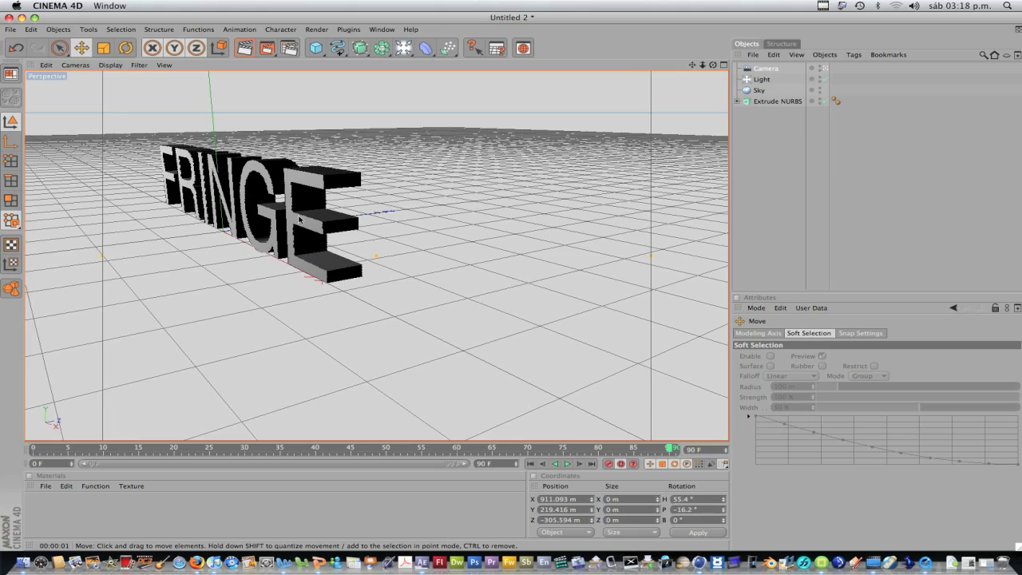
mouse_move(300, 219)
left_mouse_down()
mouse_move(520, 285)
mouse_move(305, 220)
left_mouse_up()
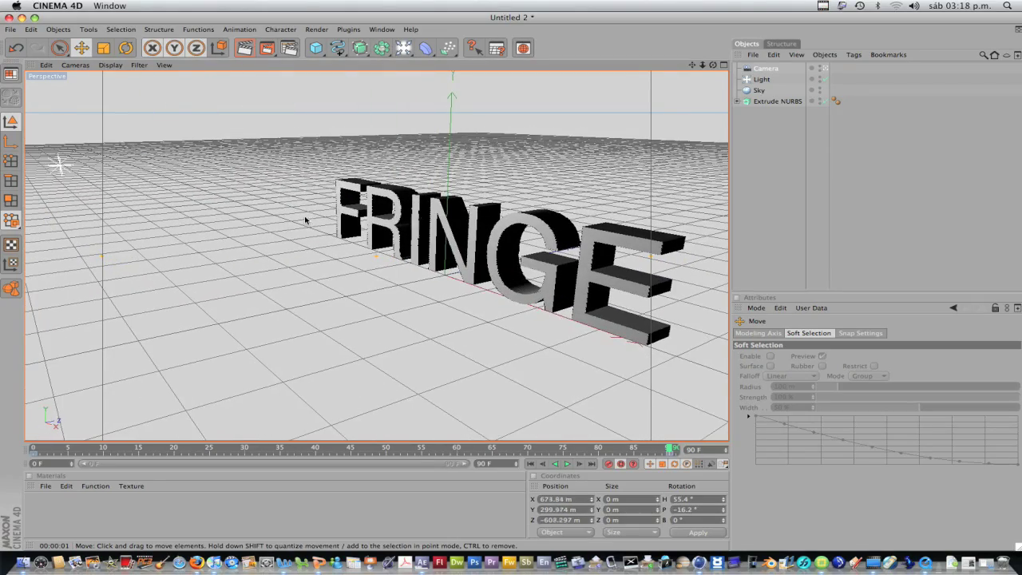
key("r")
left_click_drag(479, 280, 350, 194)
key("e")
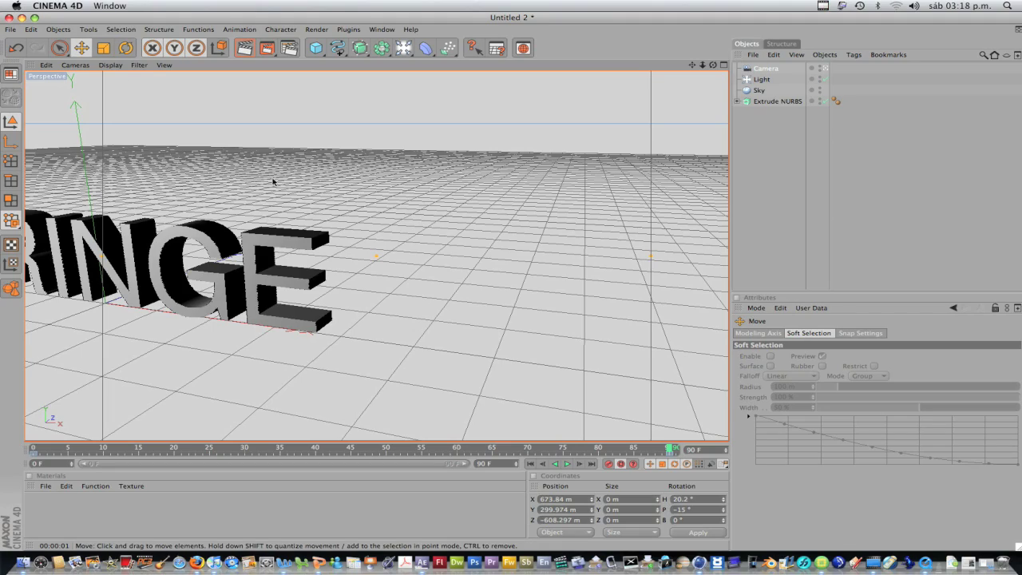
left_click_drag(272, 181, 514, 285)
left_click(126, 48)
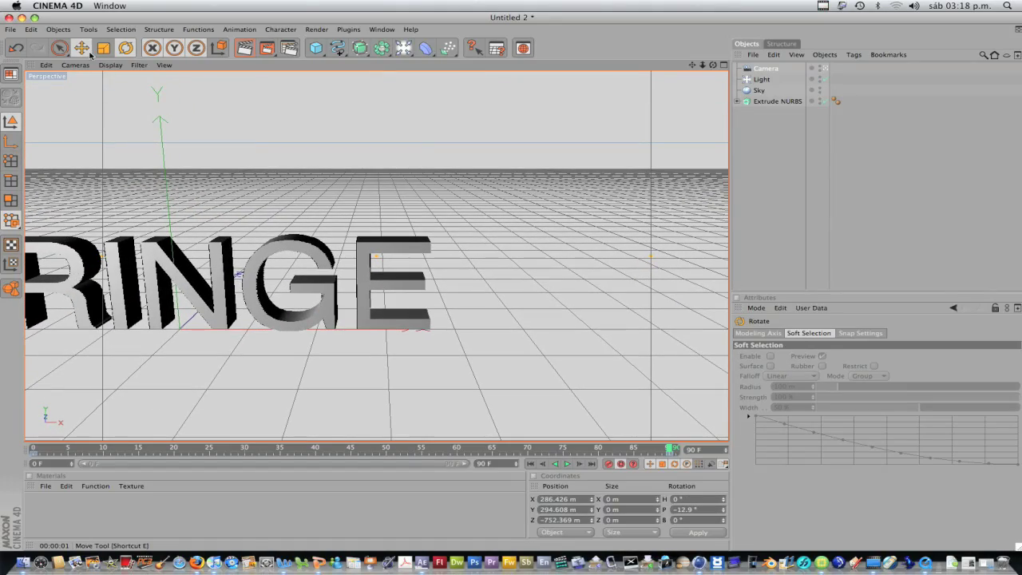
left_click(86, 51)
mouse_move(182, 112)
left_mouse_down()
mouse_move(530, 285)
mouse_move(455, 288)
mouse_move(181, 112)
left_mouse_up()
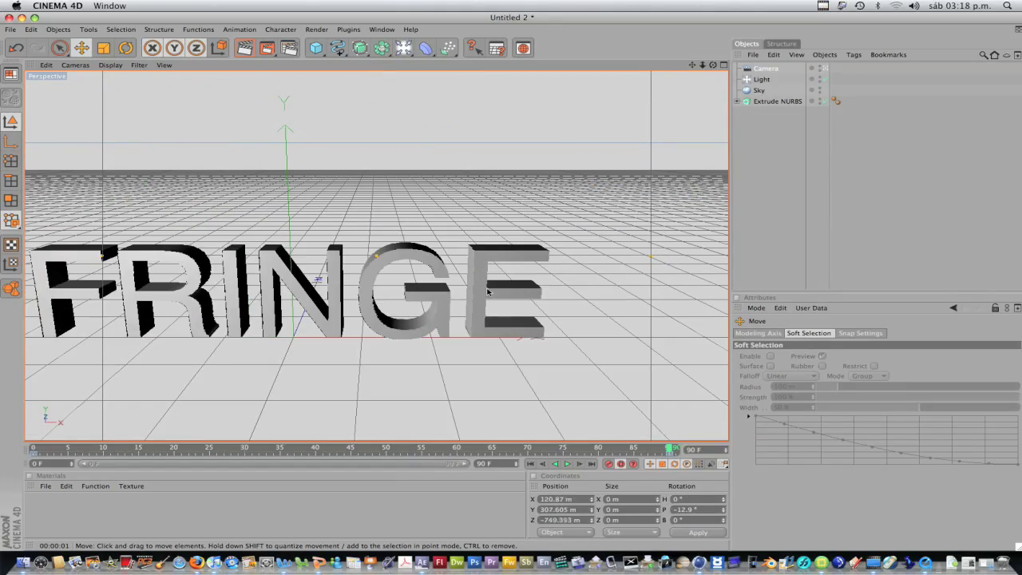
left_click_drag(488, 292, 512, 283)
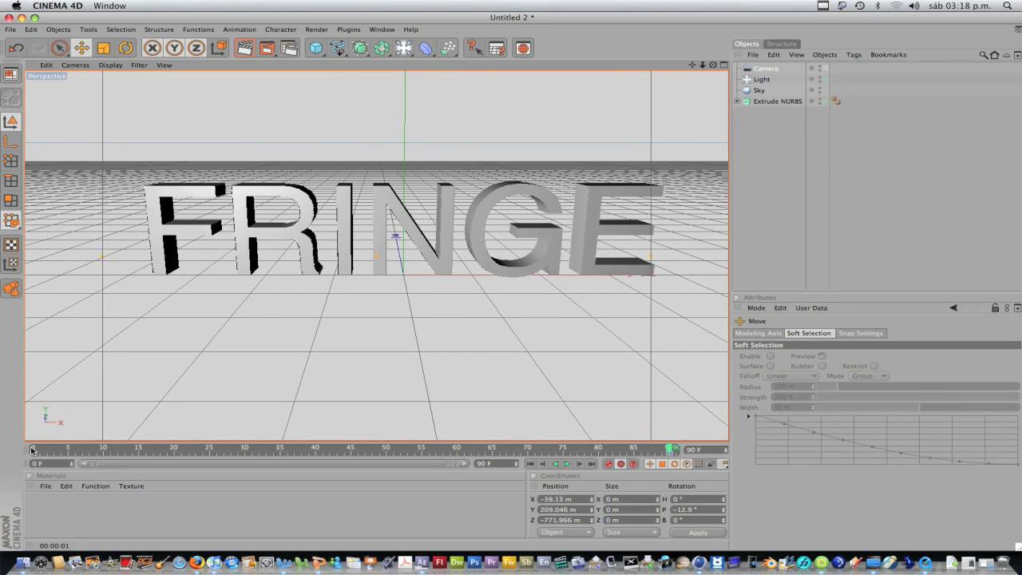
Play the camera animation from frame 0, stop it, and scrub through the timeline to frame 47.
left_click(34, 449)
left_click(567, 464)
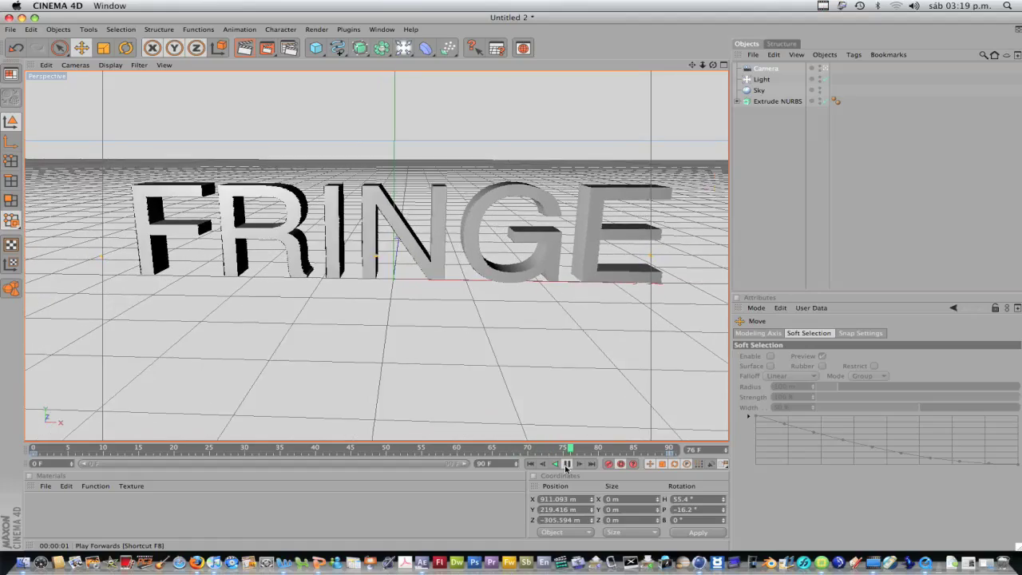
left_click(567, 464)
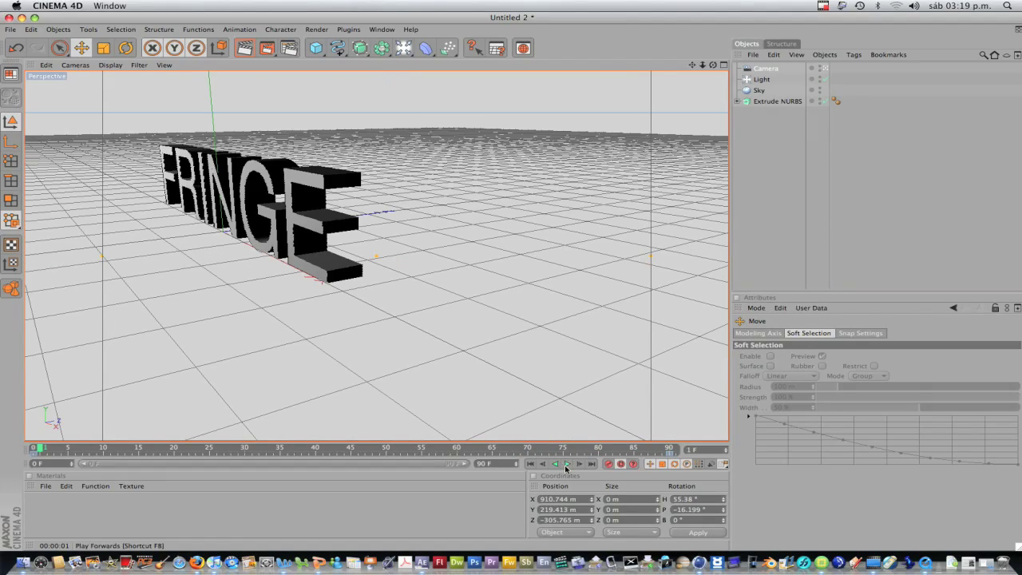
left_click(432, 448)
left_click_drag(456, 450, 34, 451)
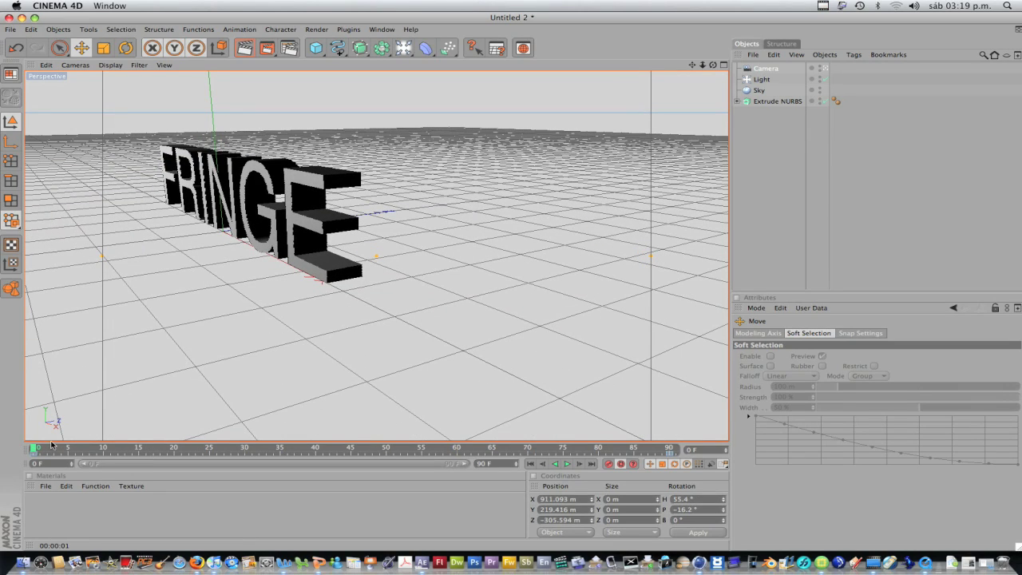
left_click(365, 448)
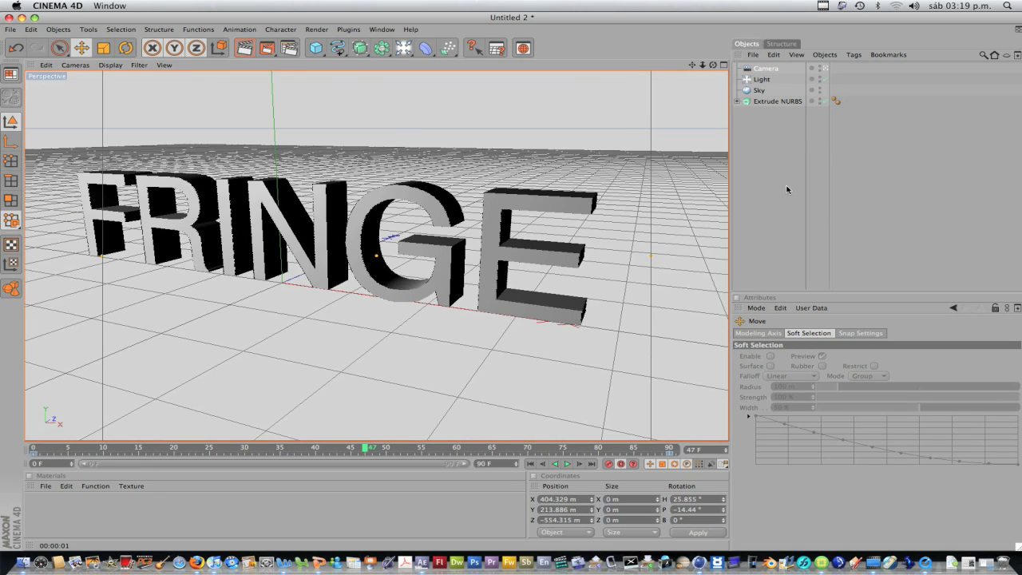
Try to nest an Explosion FX deformer under the Extrude NURBS, and delete the deformer.
left_click(776, 102)
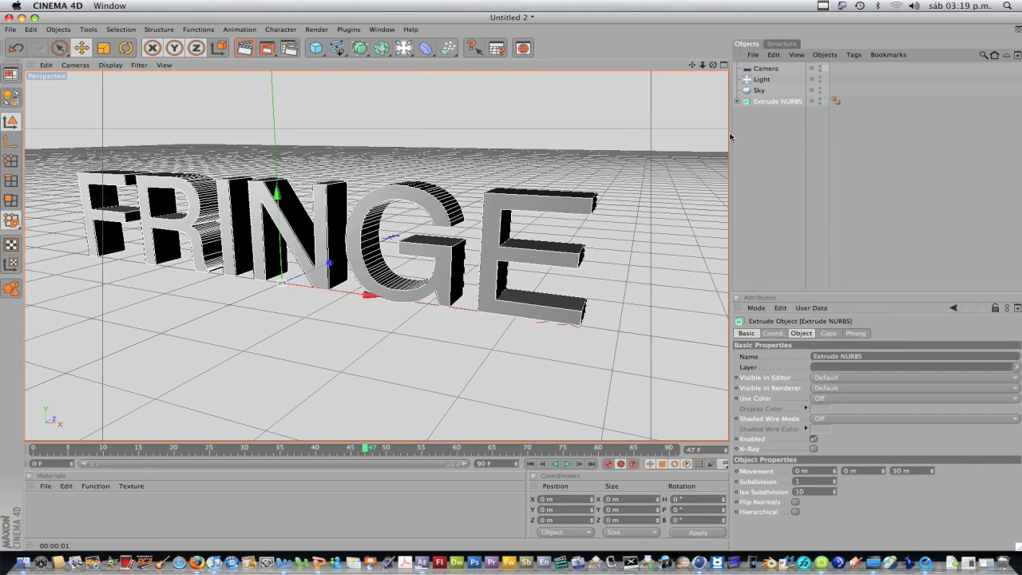
left_click(426, 51)
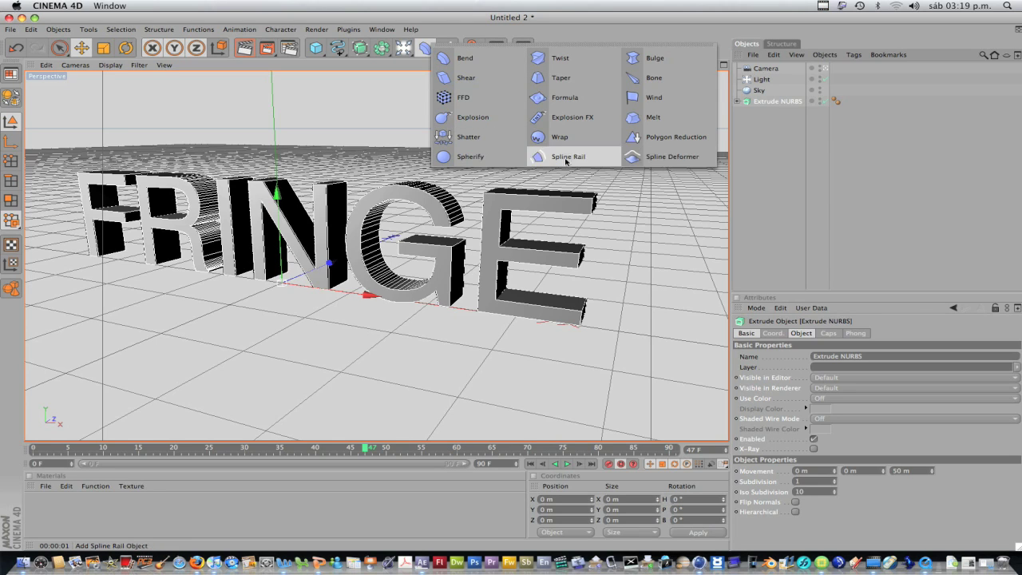
left_click(547, 118)
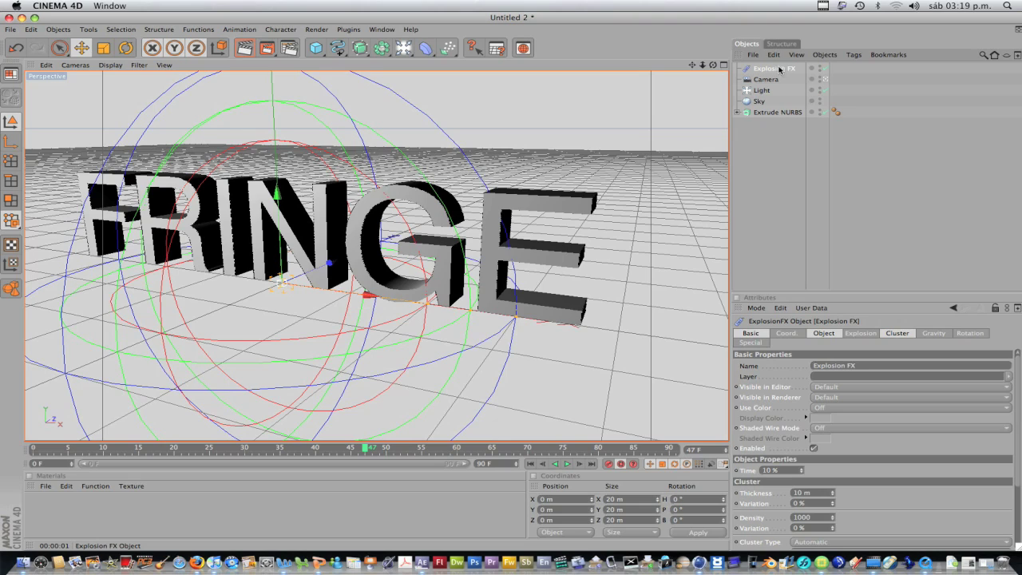
left_click_drag(784, 72, 777, 114)
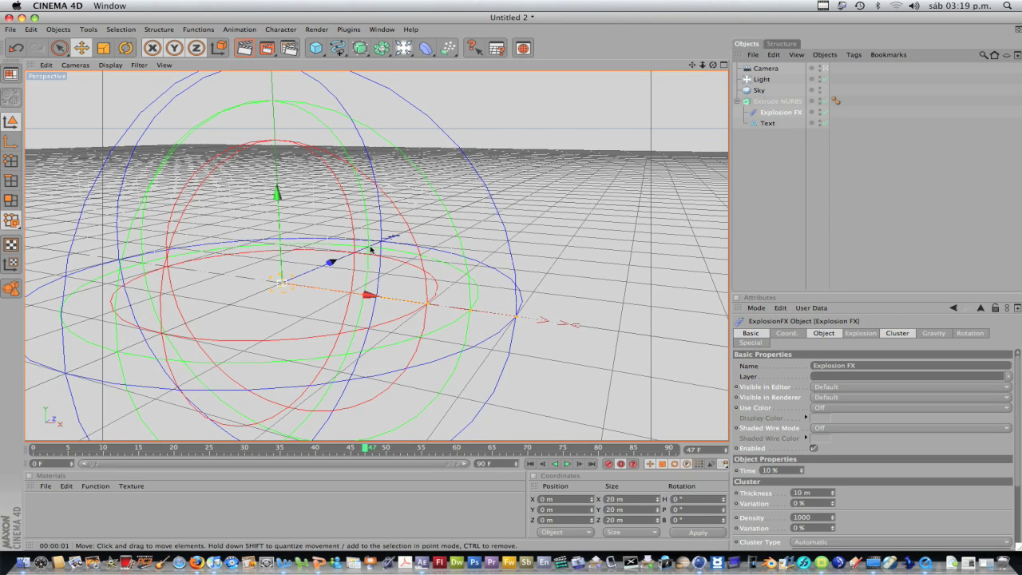
key("Delete")
Convert the Extrude NURBS to an editable polygon object, expand its hierarchy, and clear the selection.
left_click(783, 102)
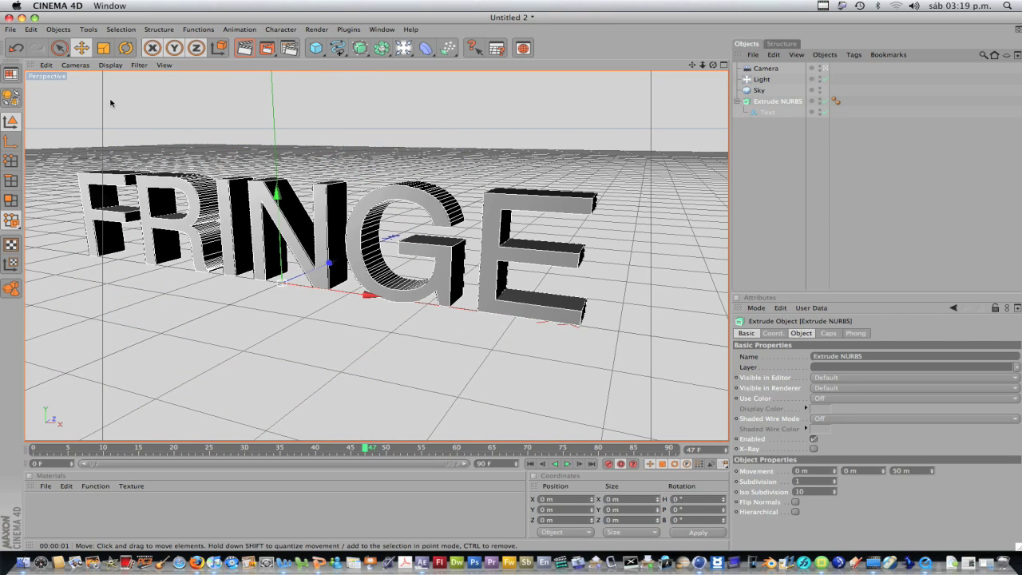
left_click(12, 99)
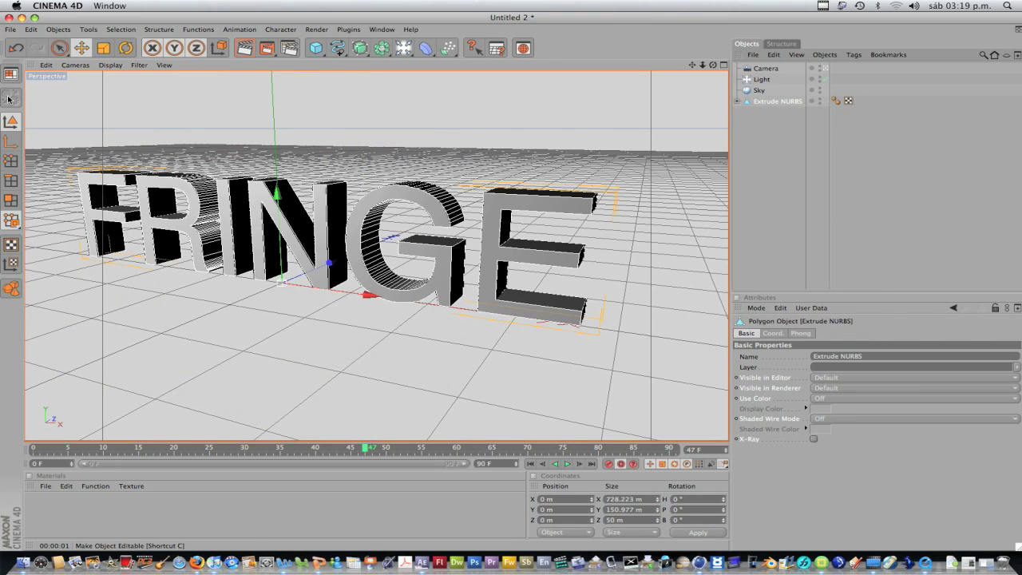
left_click(737, 101)
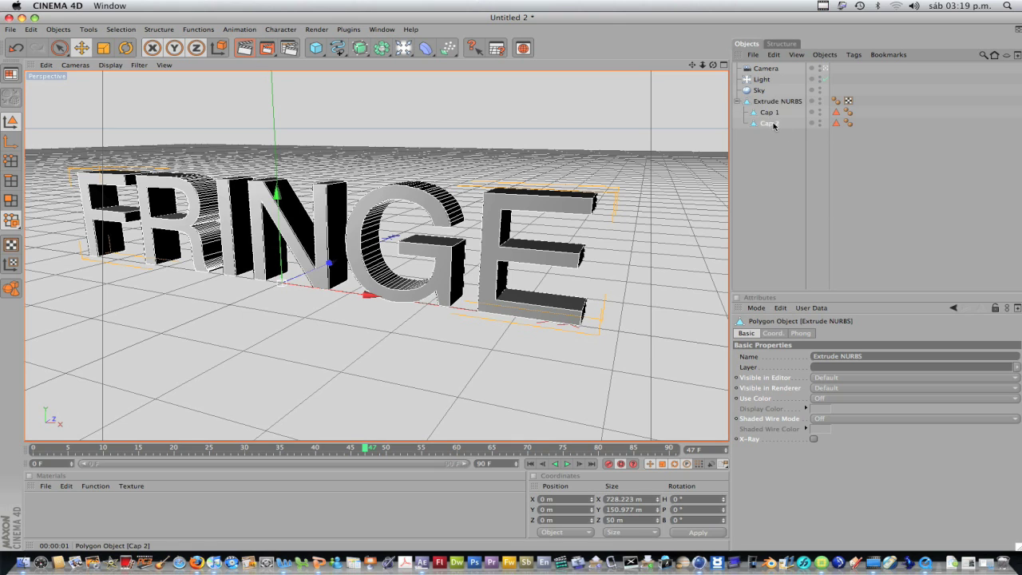
left_click(544, 91)
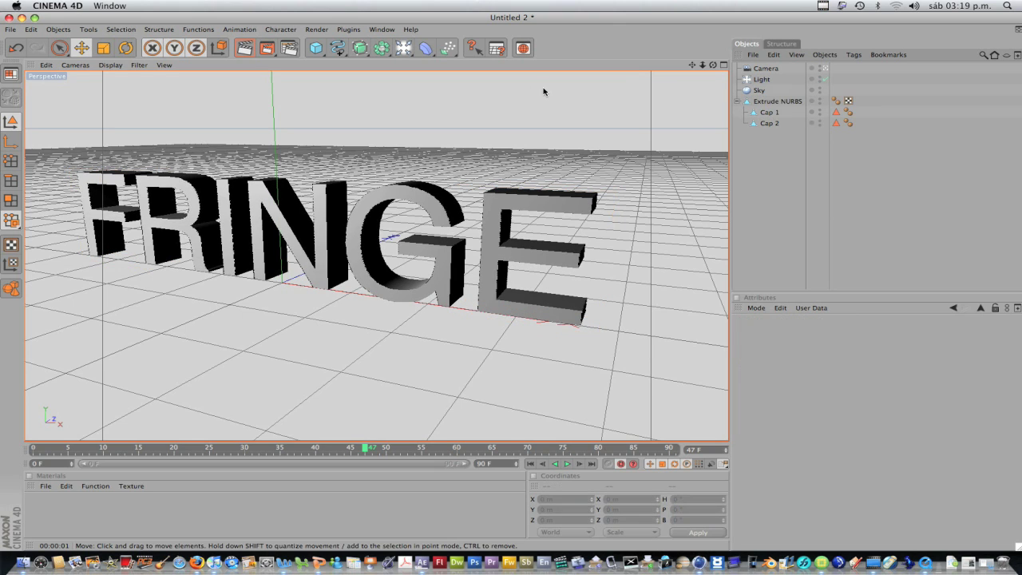
Add an Explosion FX deformer as a child of the polygonal Extrude NURBS object and render a preview in the viewport.
left_click_drag(429, 49, 566, 117)
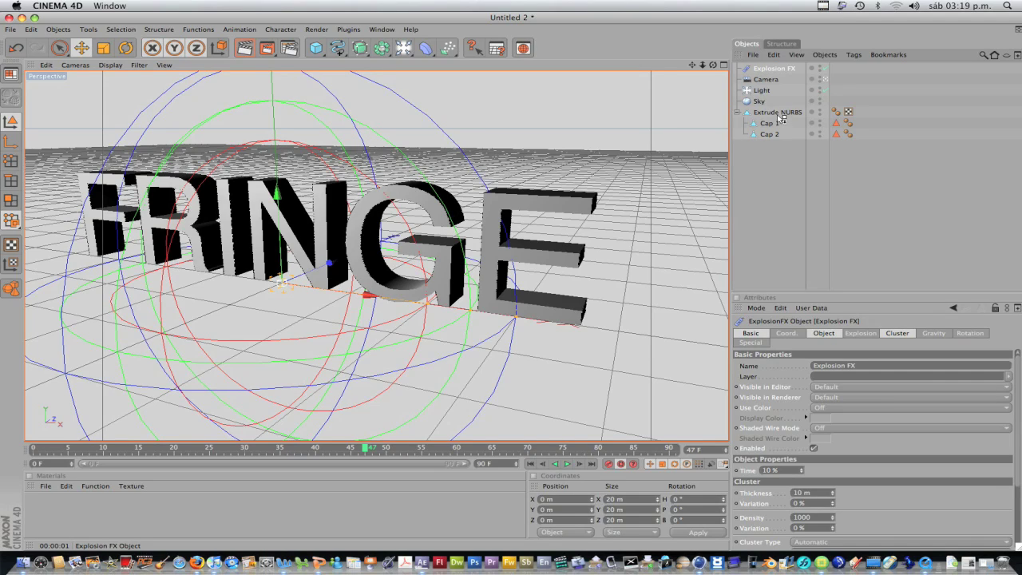
left_click_drag(781, 118, 779, 113)
left_click(795, 207)
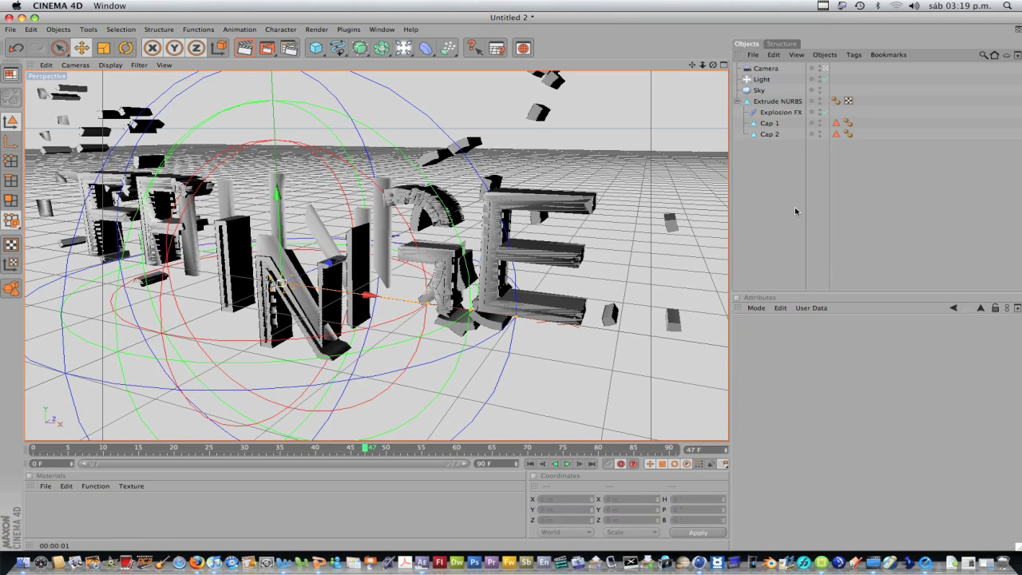
key("super+r")
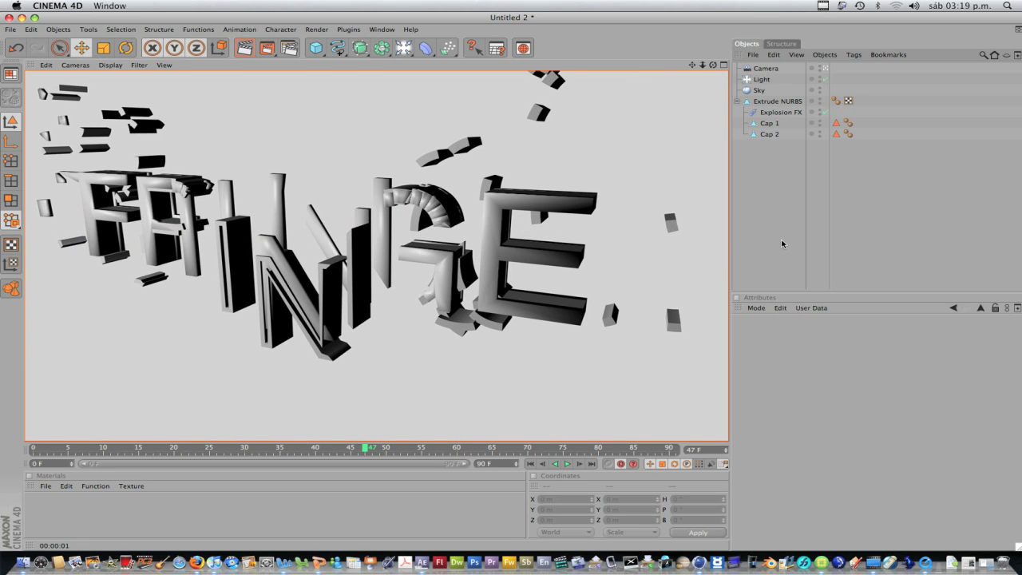
At frame 0, set the Time of the Explosion FX object to about 15.1 %.
left_click(31, 450)
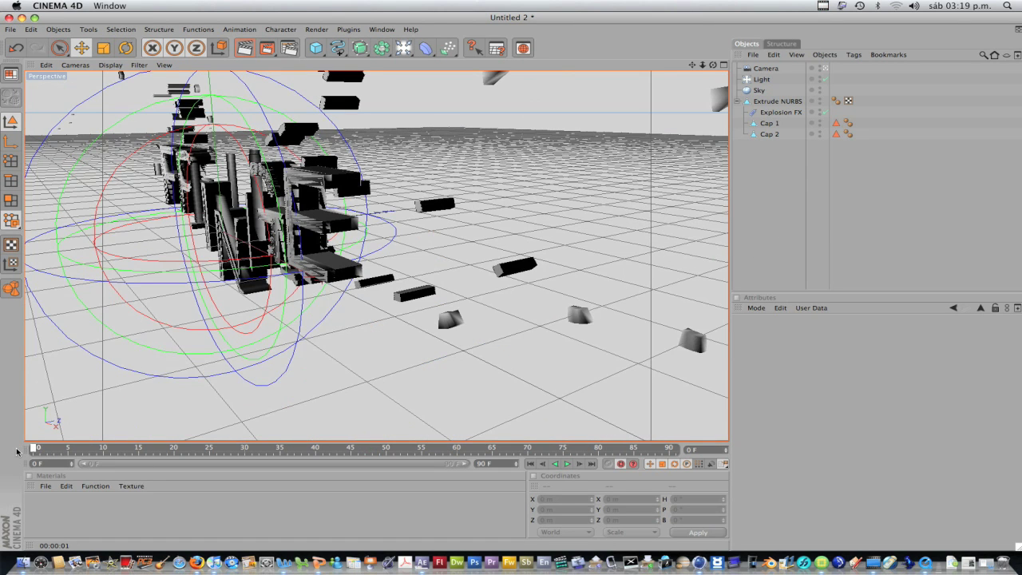
left_click(789, 114)
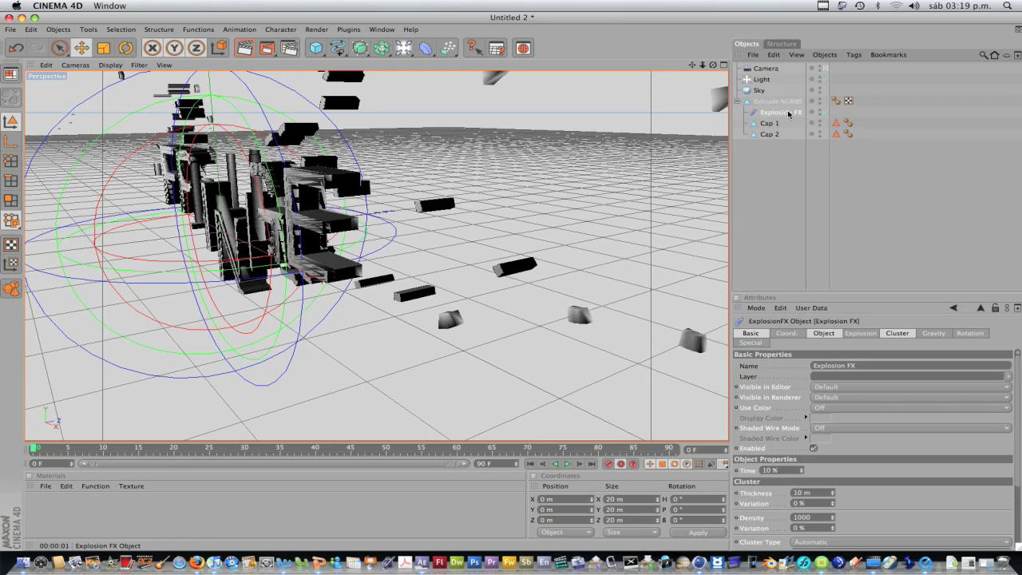
left_click(750, 334)
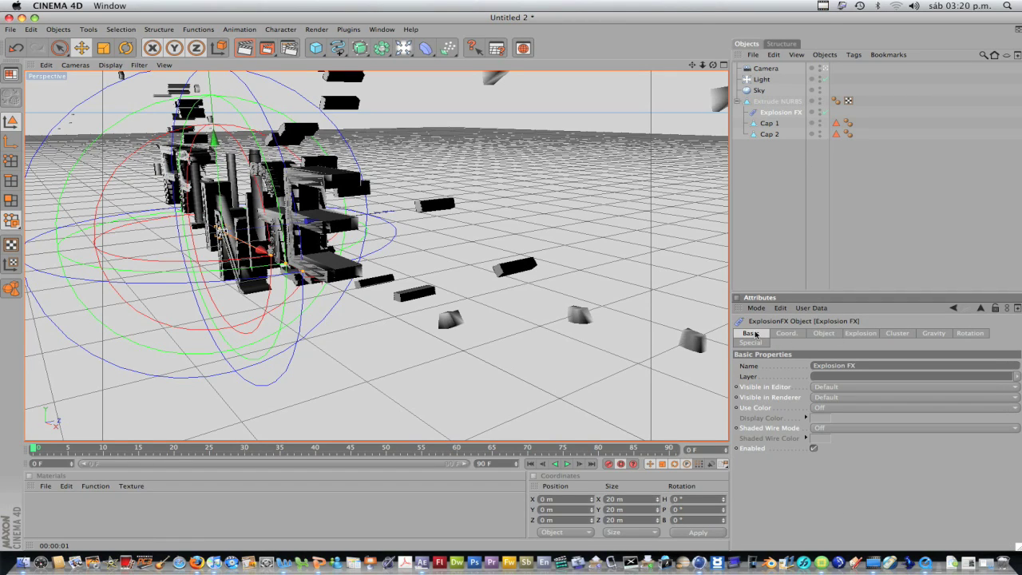
left_click(781, 334)
left_click(816, 334)
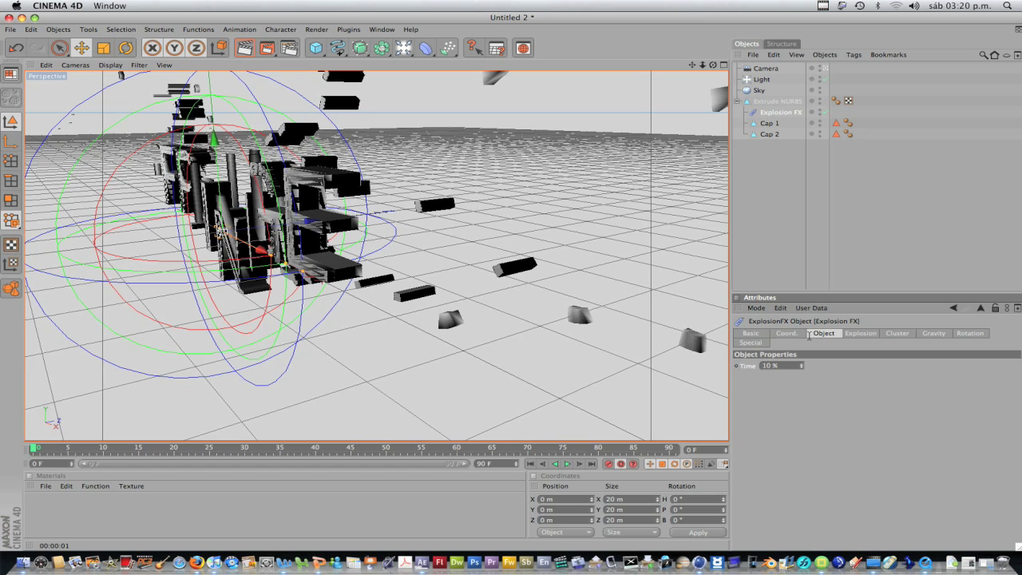
left_click_drag(803, 365, 774, 367)
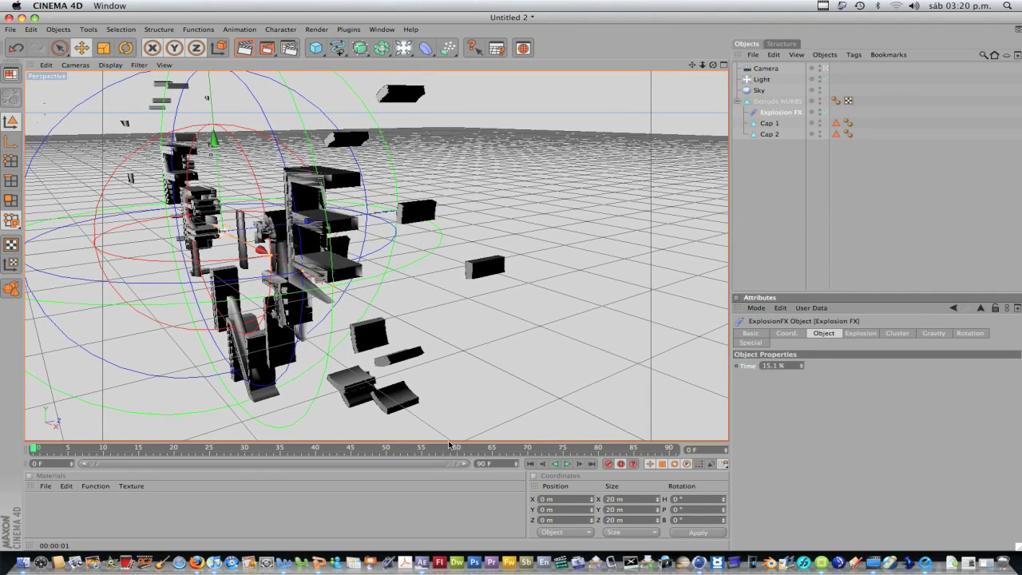
Set the explosion Strength of the Explosion FX object to 1500.
left_click(860, 334)
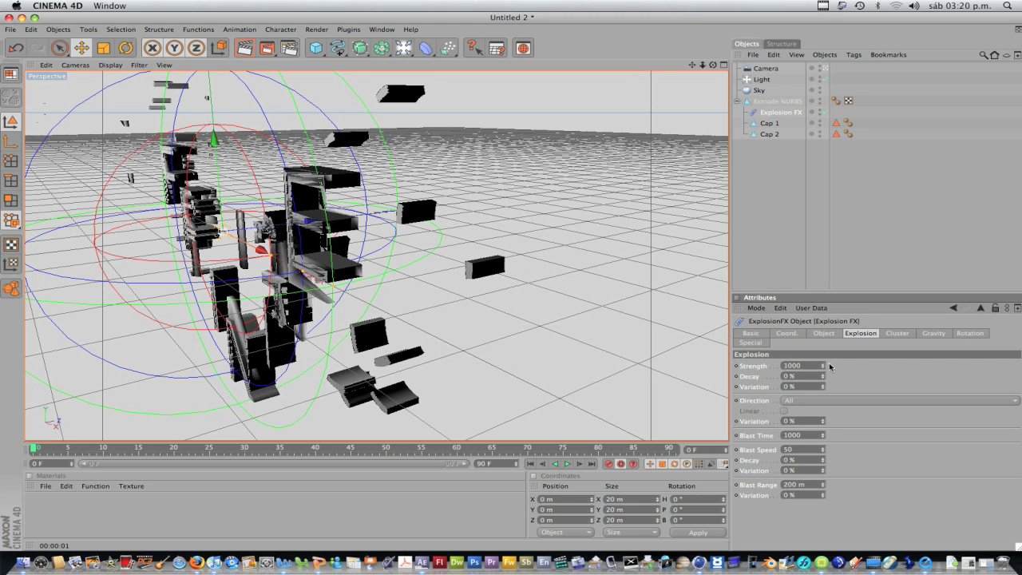
left_click_drag(823, 367, 756, 369)
type("15")
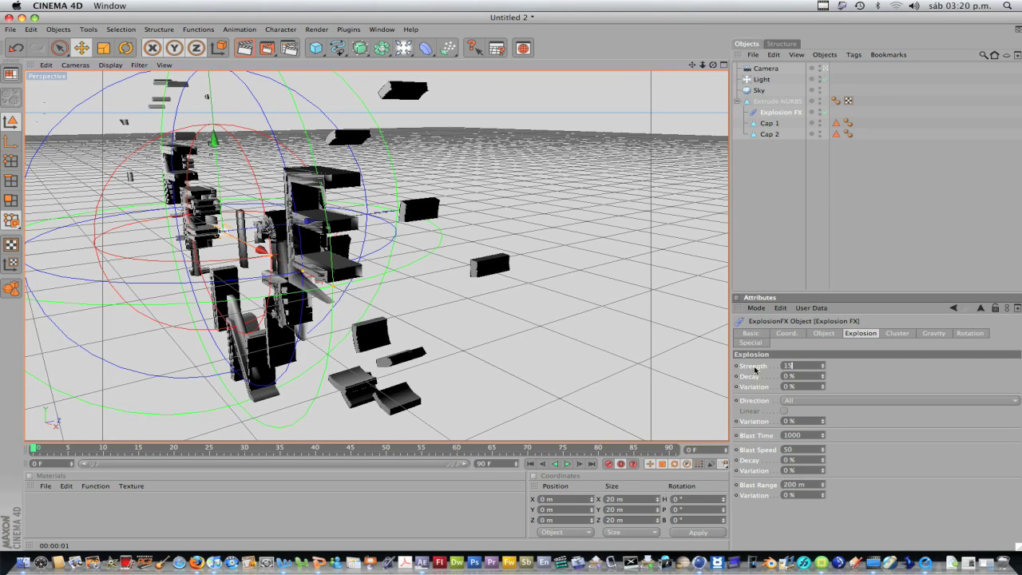
type("00")
key("Return")
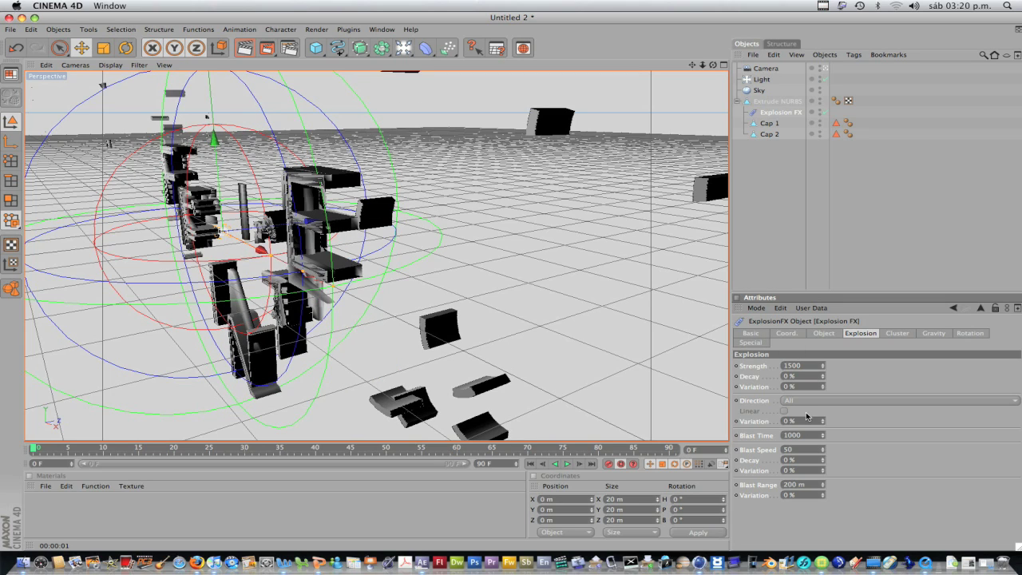
Try an explosion Decay of 19 % on the Explosion FX object and reset it to 0 %.
left_click_drag(824, 380, 823, 378)
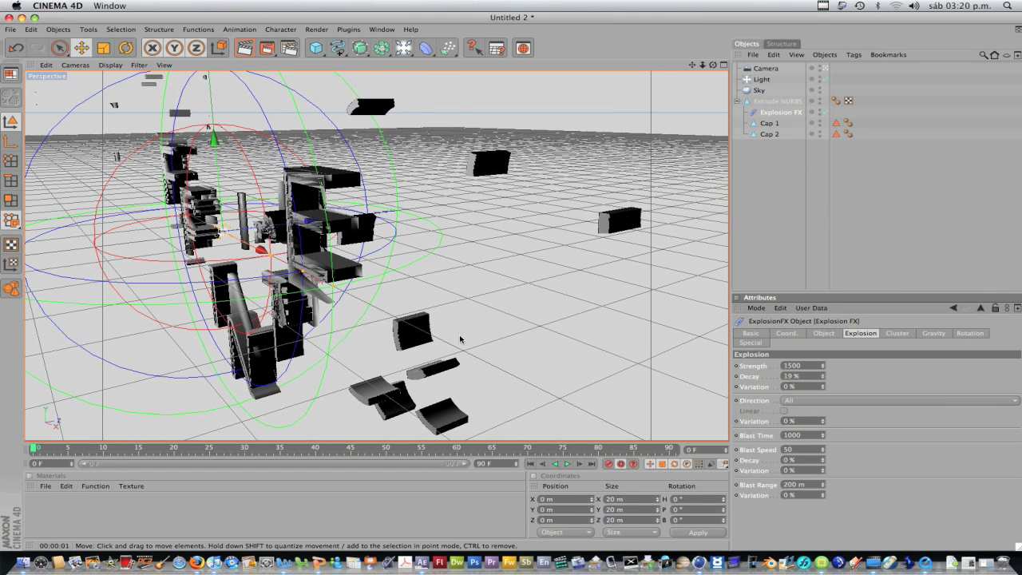
left_click_drag(791, 376, 767, 375)
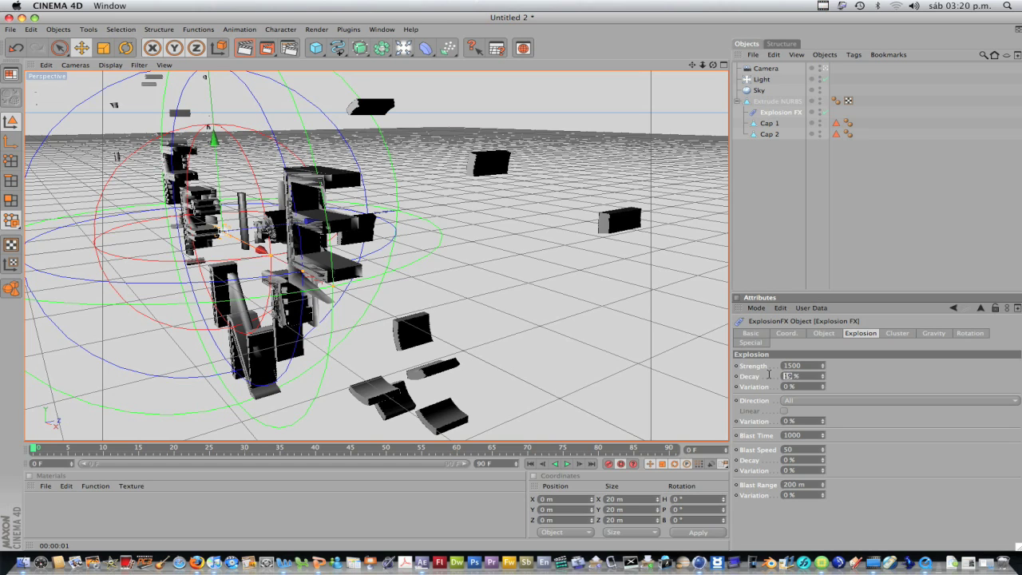
type("0")
key("Return")
Set the cluster Thickness of the Explosion FX object to 0 m.
left_click(898, 333)
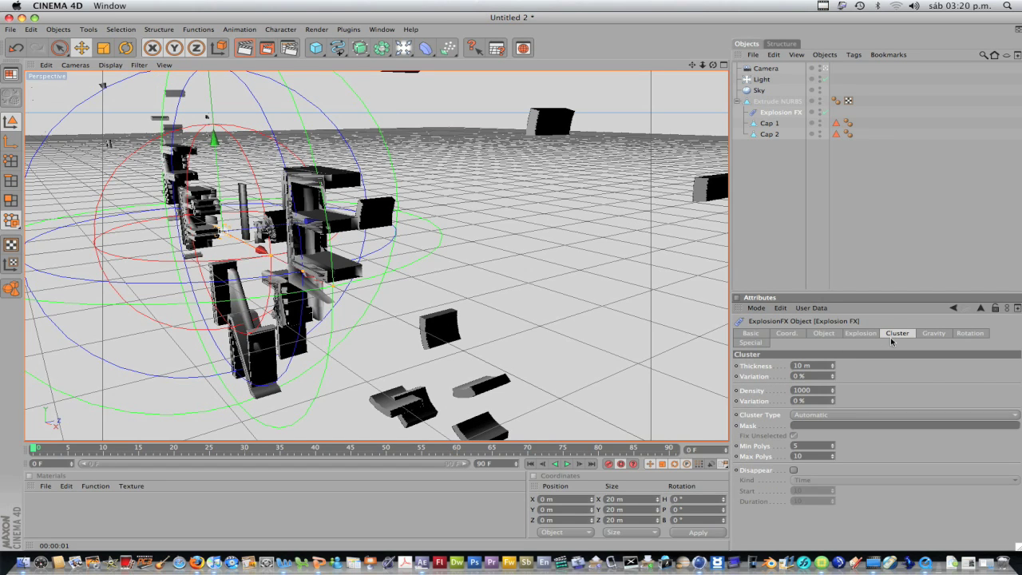
left_click_drag(834, 363, 834, 365)
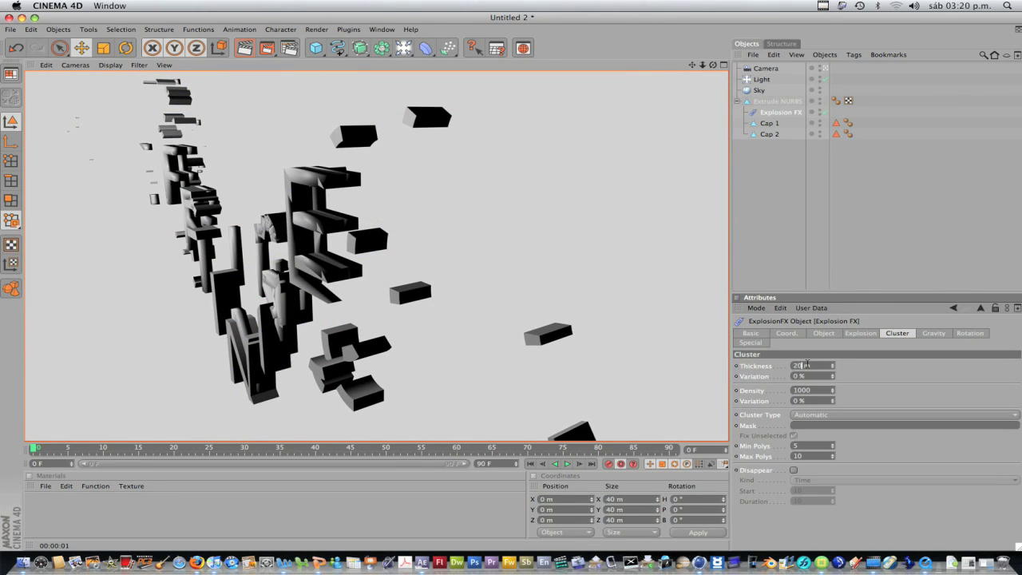
type("0")
key("Return")
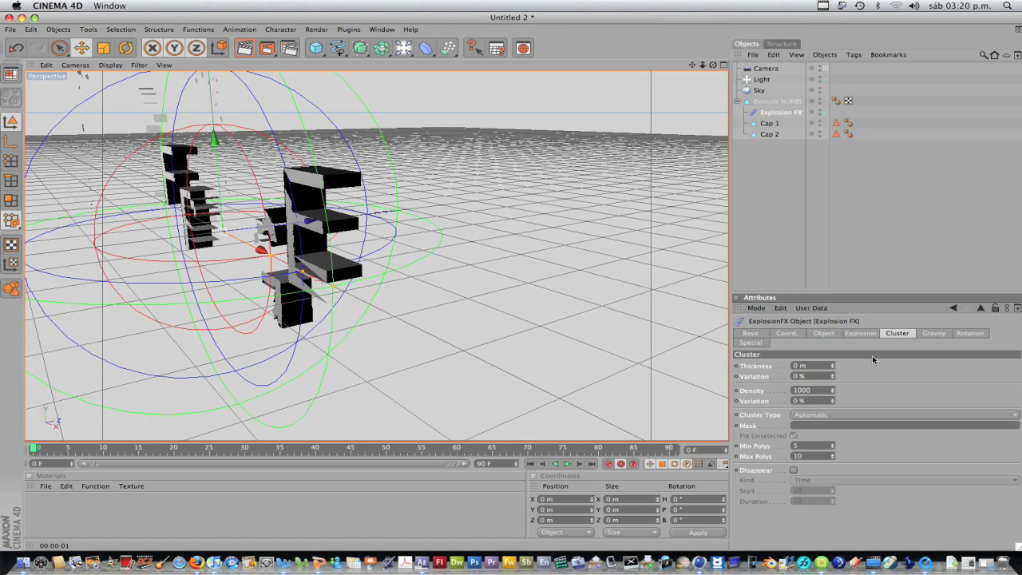
Try gravity Acceleration values of 1 and 3 on the Explosion FX object.
left_click(931, 333)
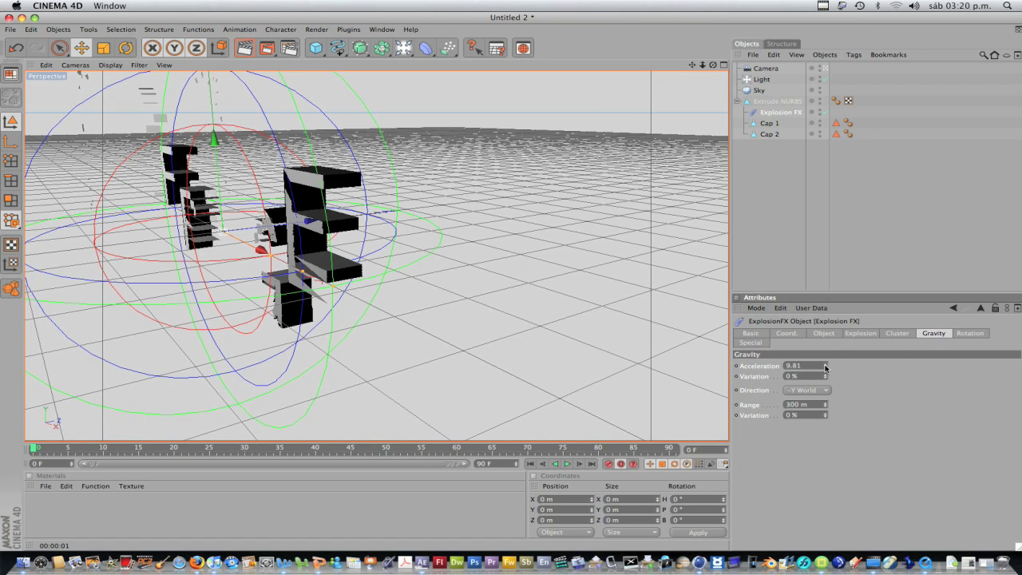
left_click_drag(825, 366, 767, 366)
type("1")
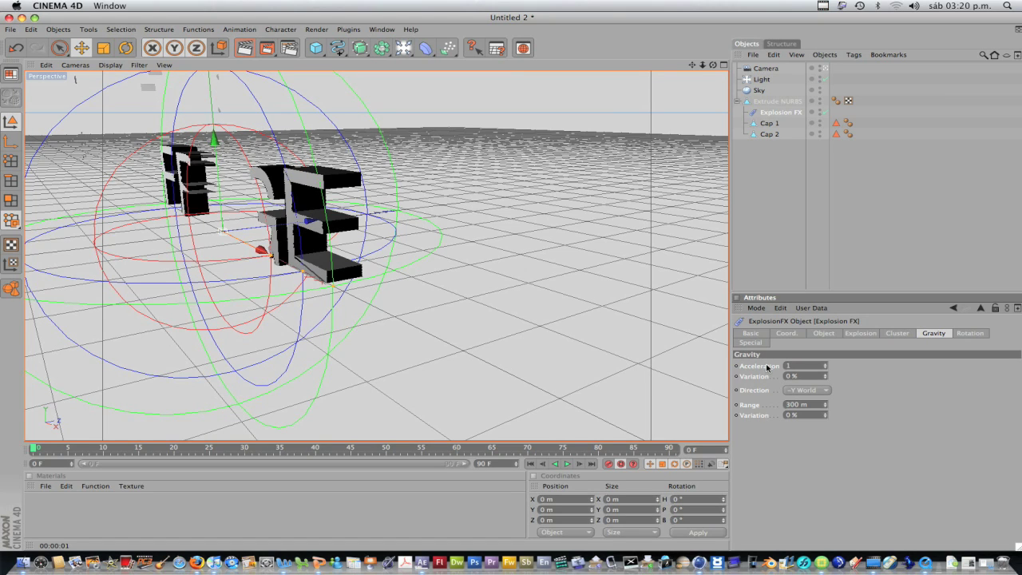
left_click_drag(796, 368, 774, 365)
type("3")
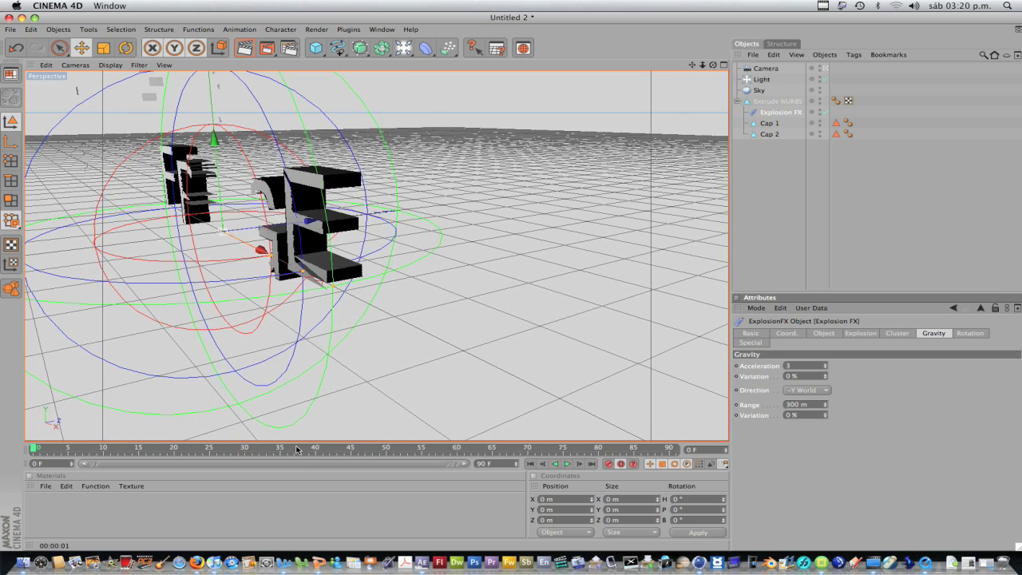
At frame 31, set the gravity Acceleration of the Explosion FX object to 7.
left_click_drag(297, 449, 252, 449)
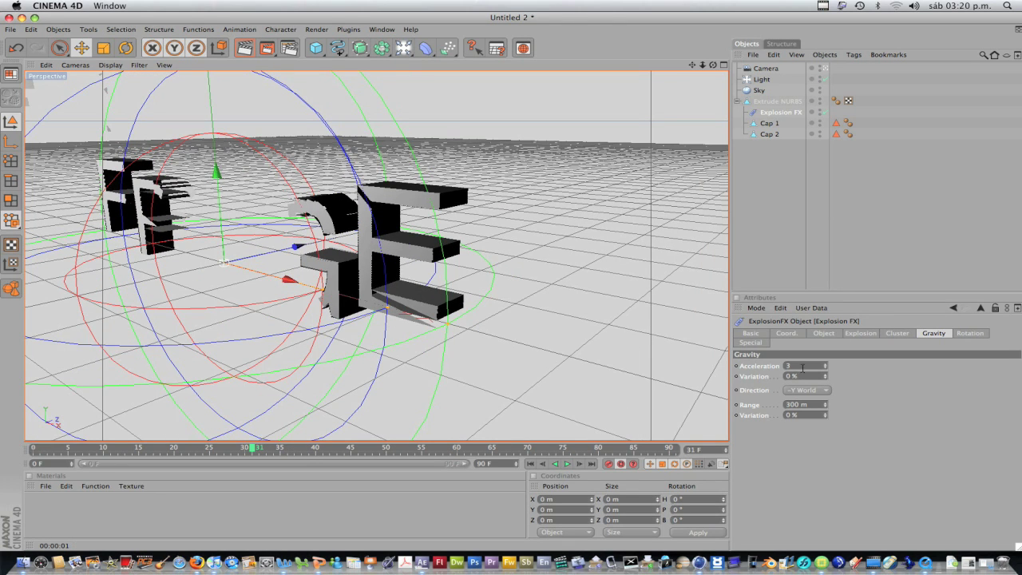
left_click_drag(796, 368, 779, 368)
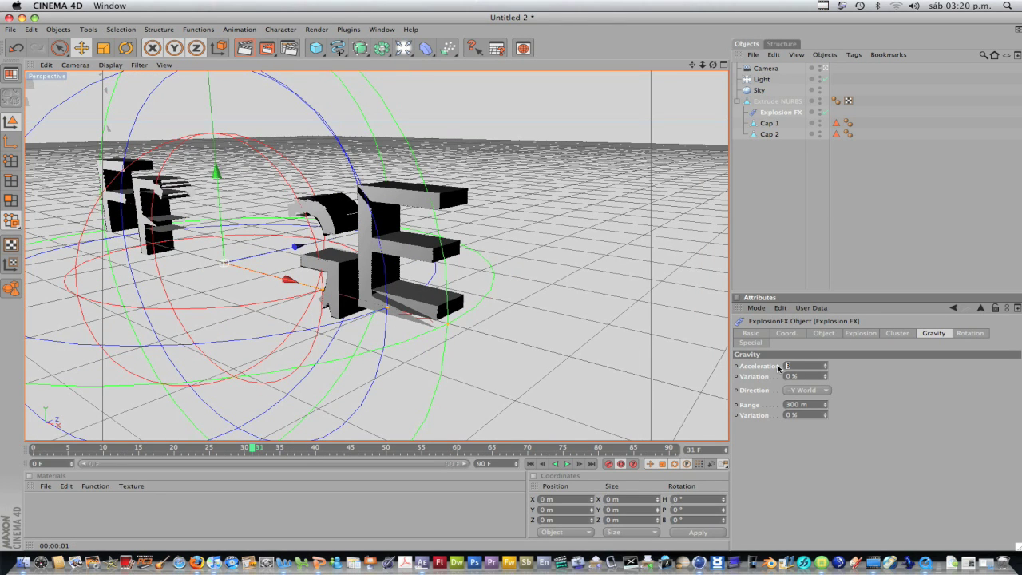
type("7")
key("Return")
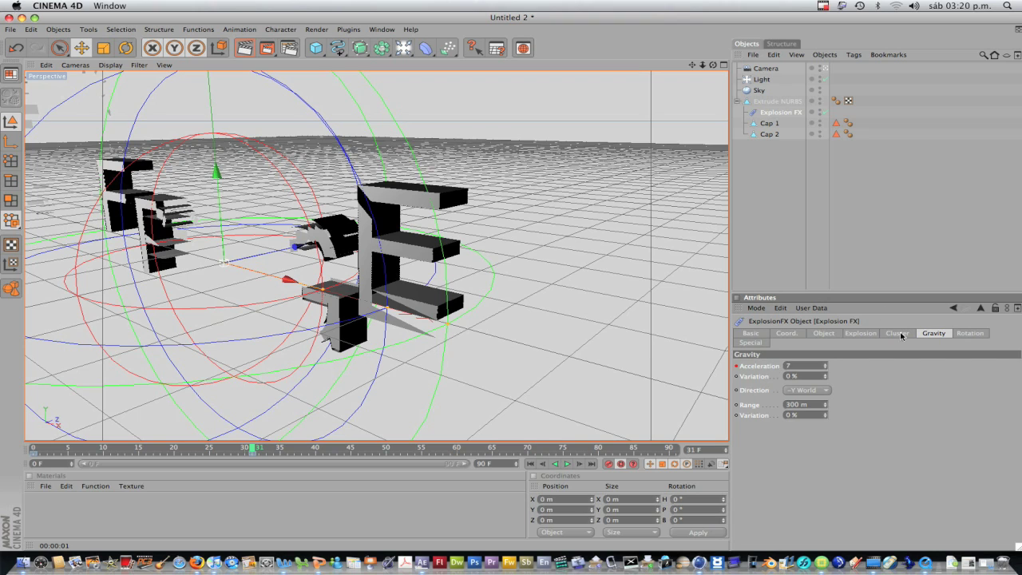
Try adjusting the cluster Thickness of the Explosion FX object and return it to 0 m.
left_click(900, 333)
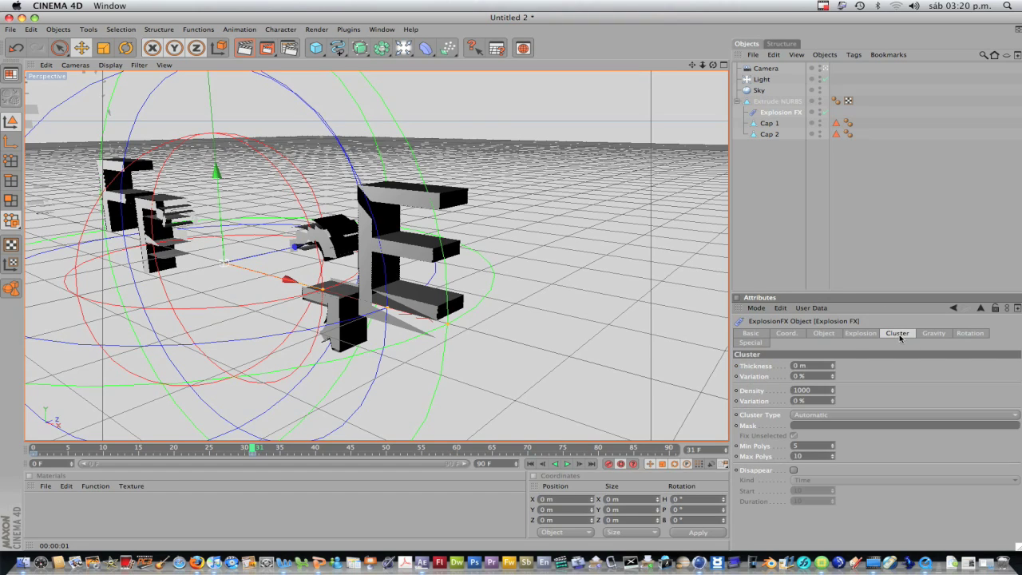
left_click(833, 364)
left_click(833, 364)
left_click(833, 364)
left_click_drag(832, 370, 832, 374)
At frame 0, raise the explosion Strength of the Explosion FX object to 1518 and its Blast Time to 1009.
left_click_drag(251, 452, 30, 449)
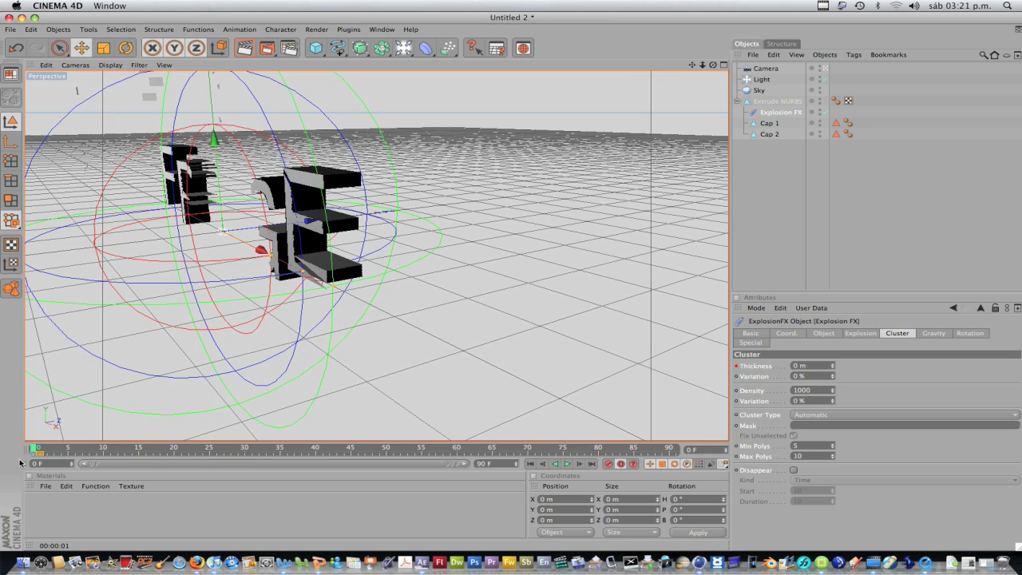
mouse_move(36, 452)
left_mouse_down()
mouse_move(125, 450)
mouse_move(32, 451)
left_mouse_up()
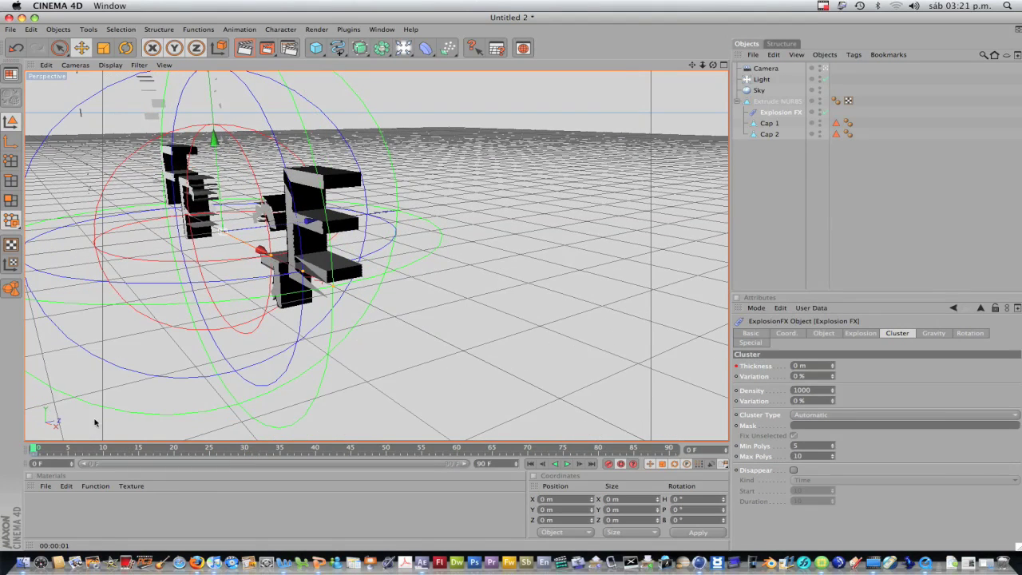
left_click(789, 334)
left_click(823, 334)
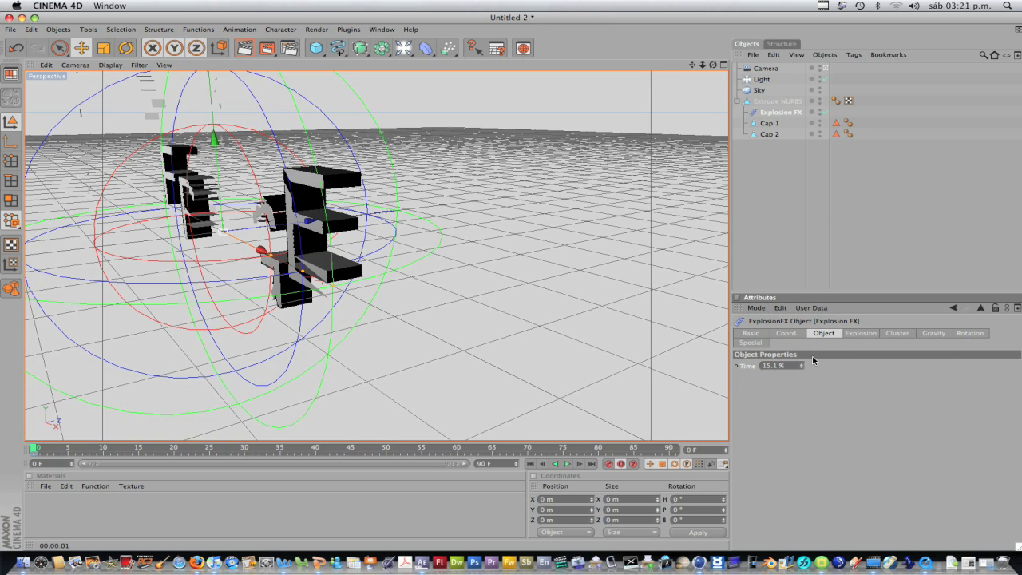
left_click(861, 334)
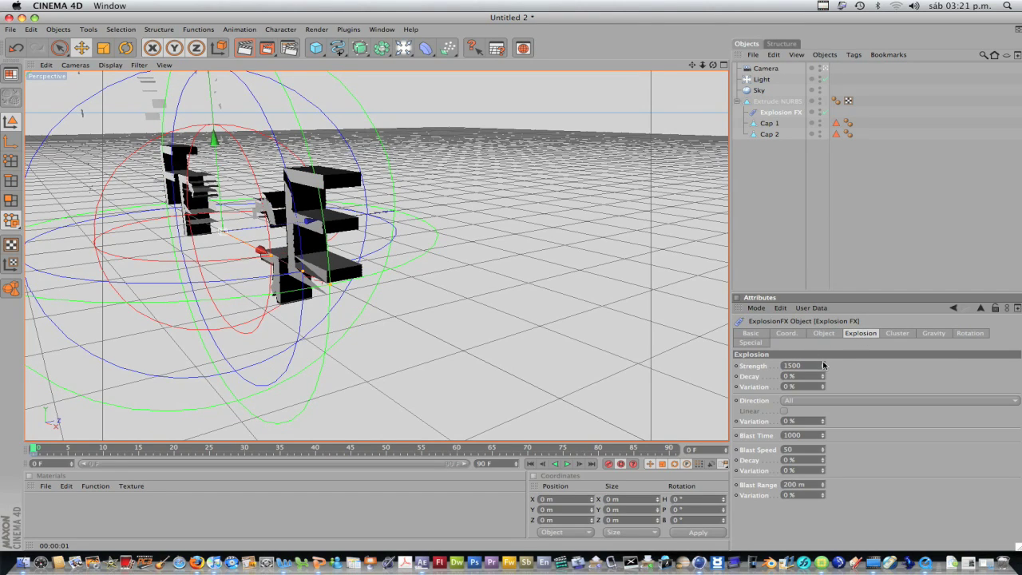
left_click_drag(824, 365, 824, 364)
left_click_drag(824, 435, 823, 433)
At frame 0, set the gravity Acceleration of the Explosion FX object to 9.8.
left_click(930, 336)
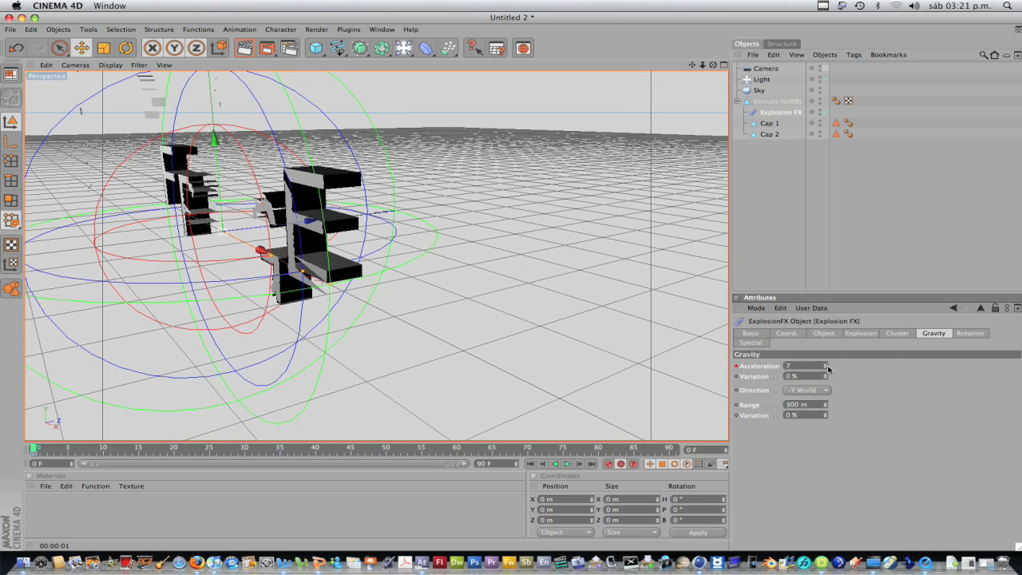
left_click_drag(828, 369, 825, 363)
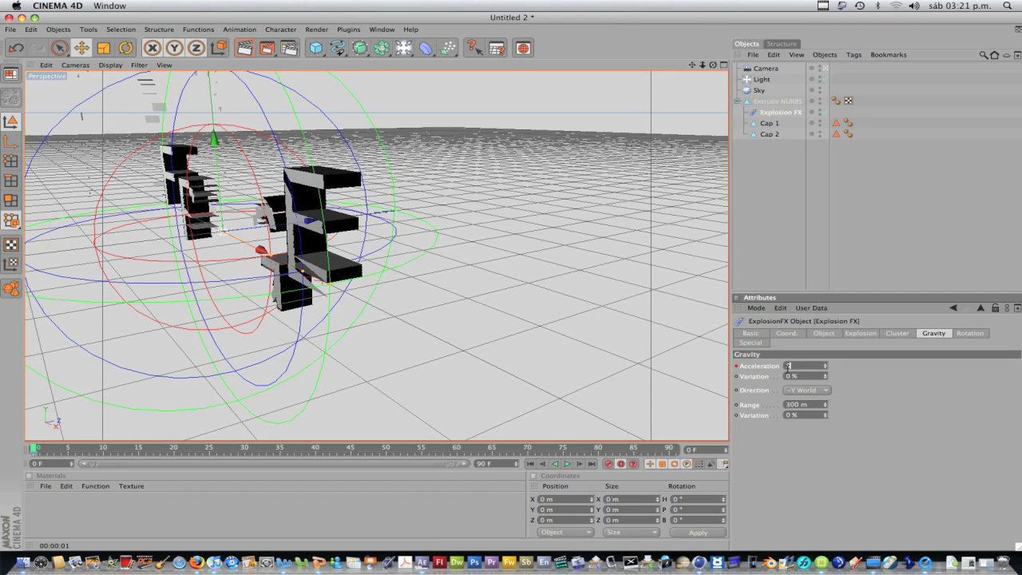
left_click(789, 368)
type("9.8")
key("Return")
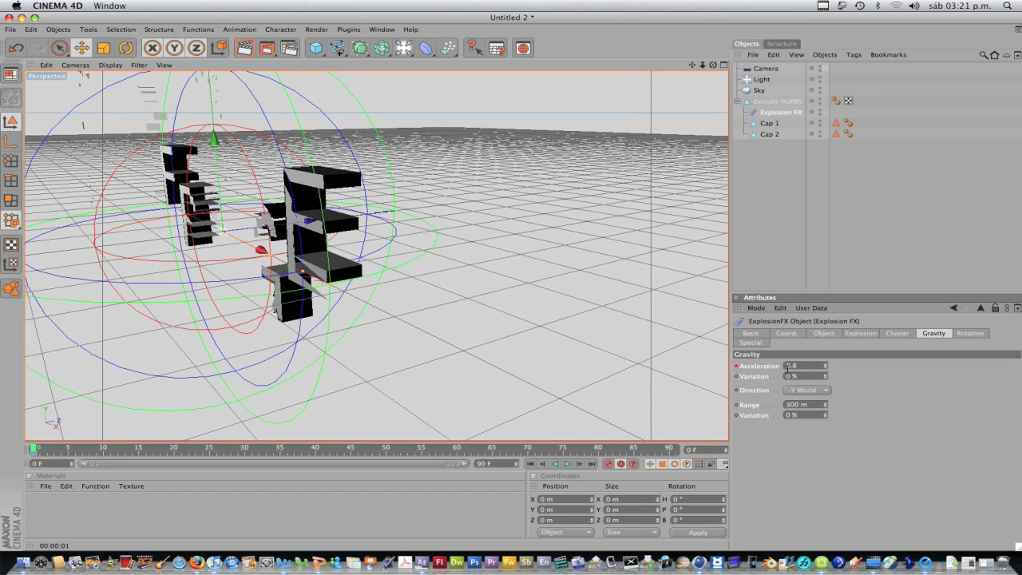
Set the rotation Decay of the Explosion FX object to 3 %, keeping Center Of Gravity as the rotation axis.
left_click(961, 335)
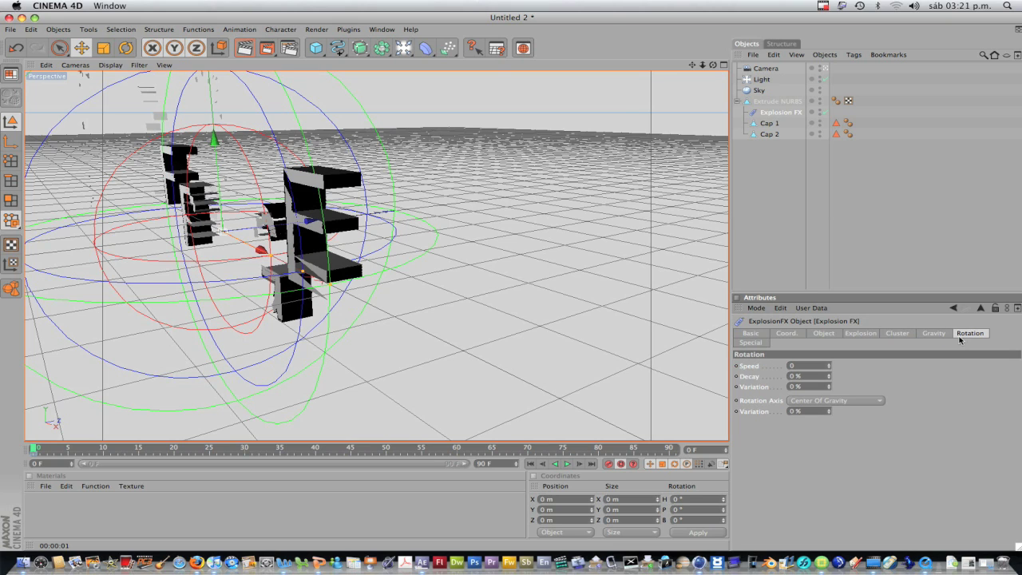
left_click(829, 373)
left_click(830, 374)
left_click(831, 401)
left_click(832, 401)
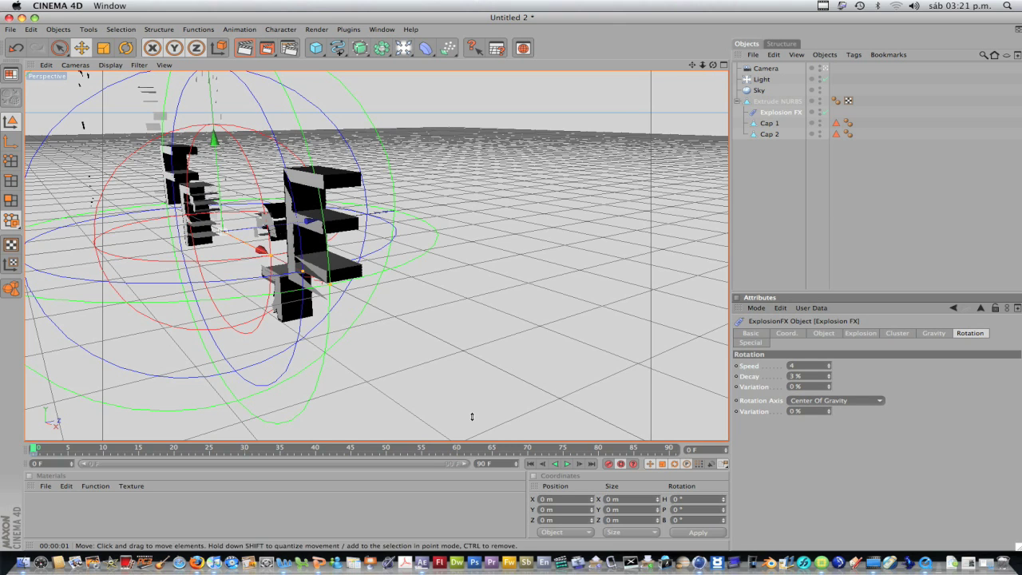
At frame 60, set the Time of the Explosion FX object to 0 %.
left_click(458, 449)
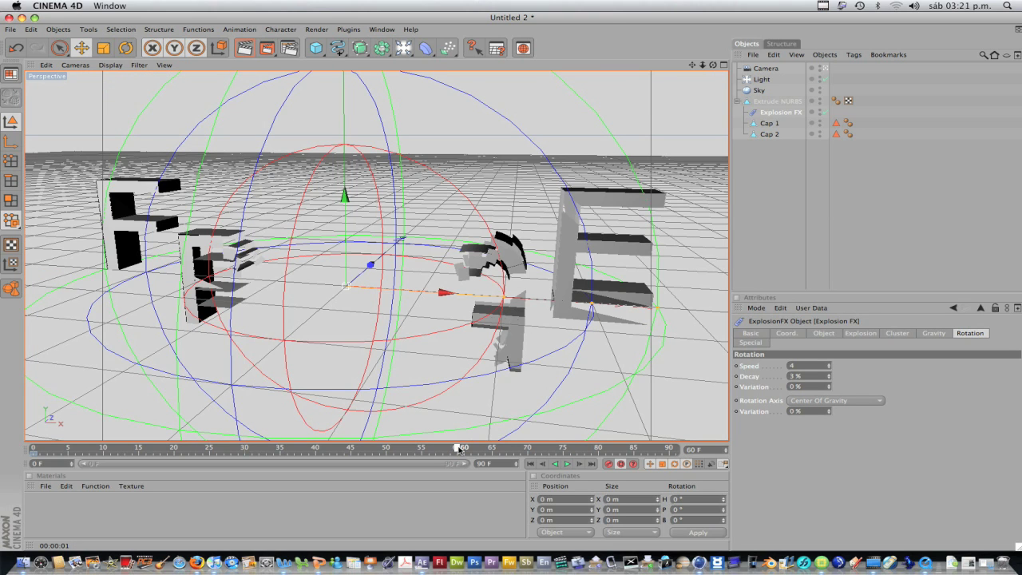
left_click(783, 334)
left_click(831, 336)
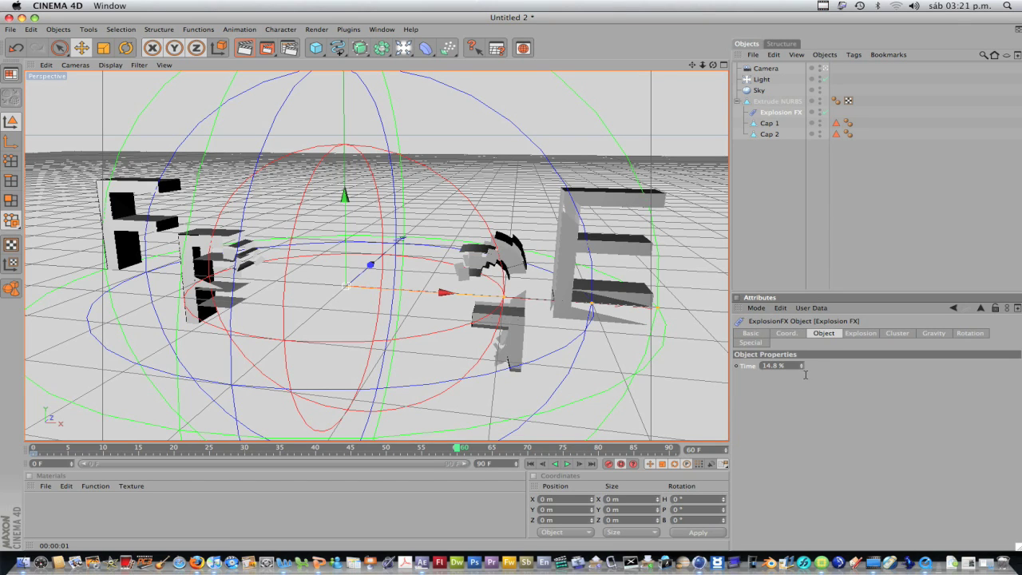
double_click(779, 366)
type("0")
key("Return")
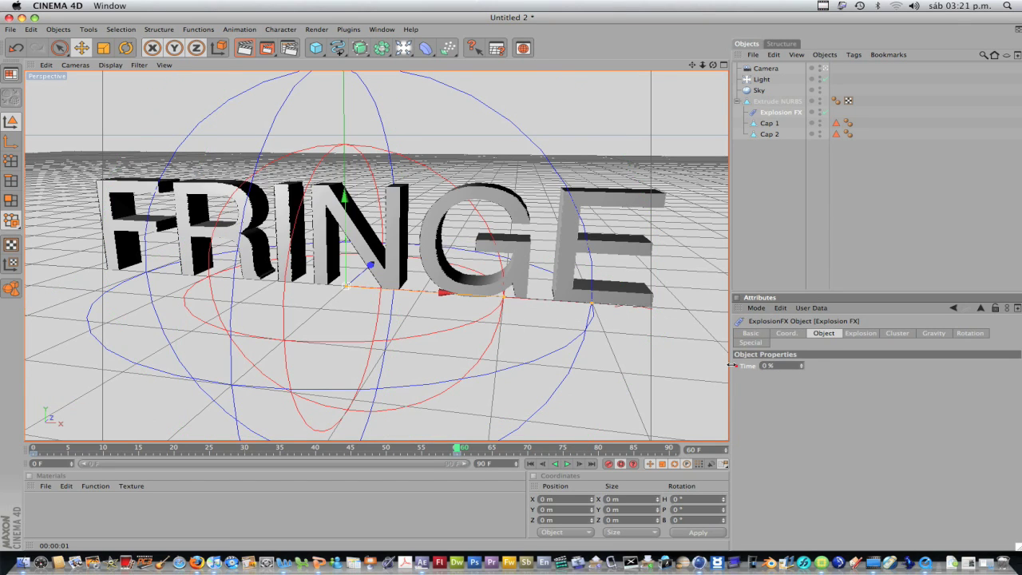
Return to frame 0, play back the explosion animation, and stop it at frame 37.
left_click_drag(50, 453, 32, 453)
left_click(30, 447)
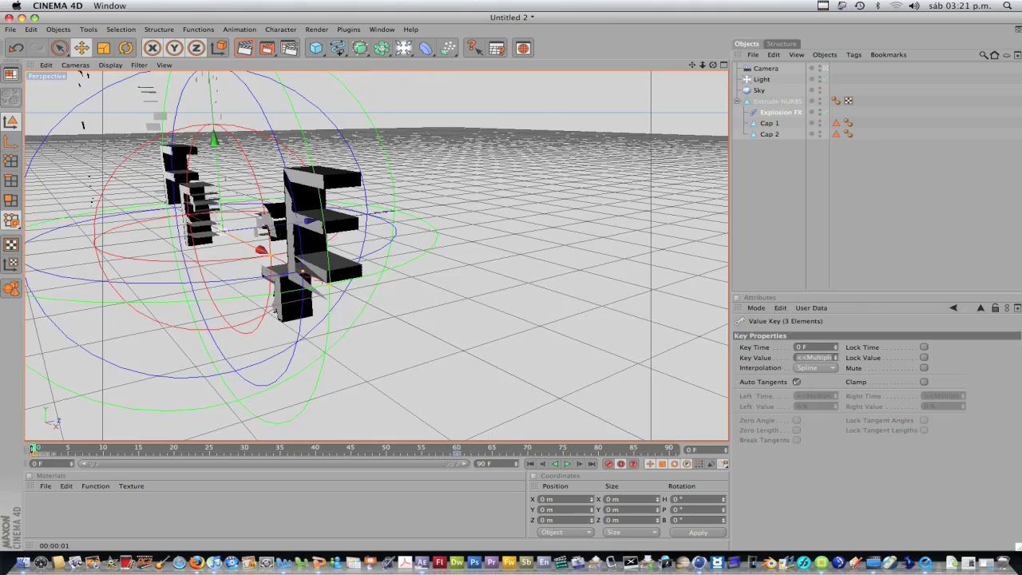
left_click(565, 463)
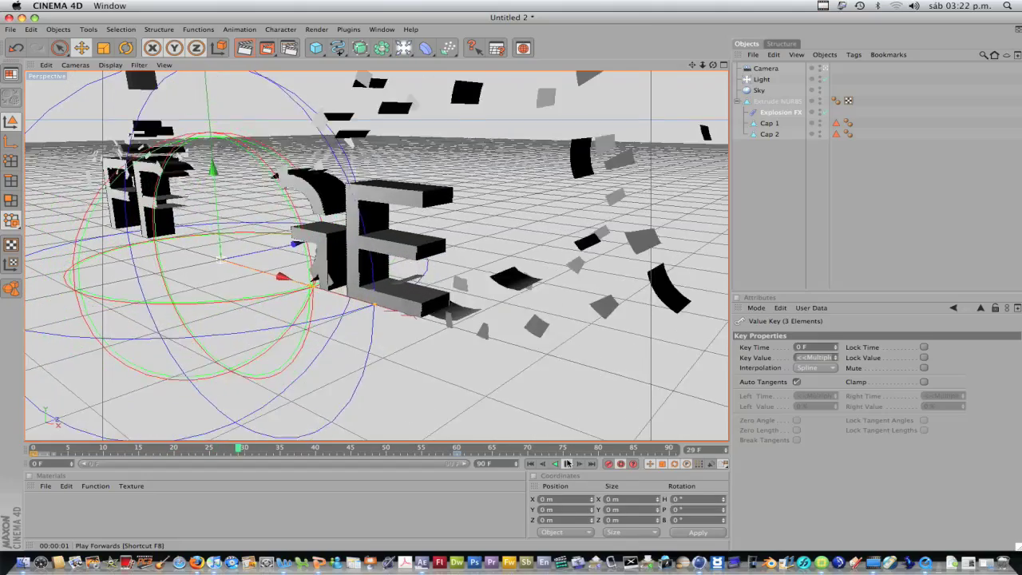
left_click(567, 463)
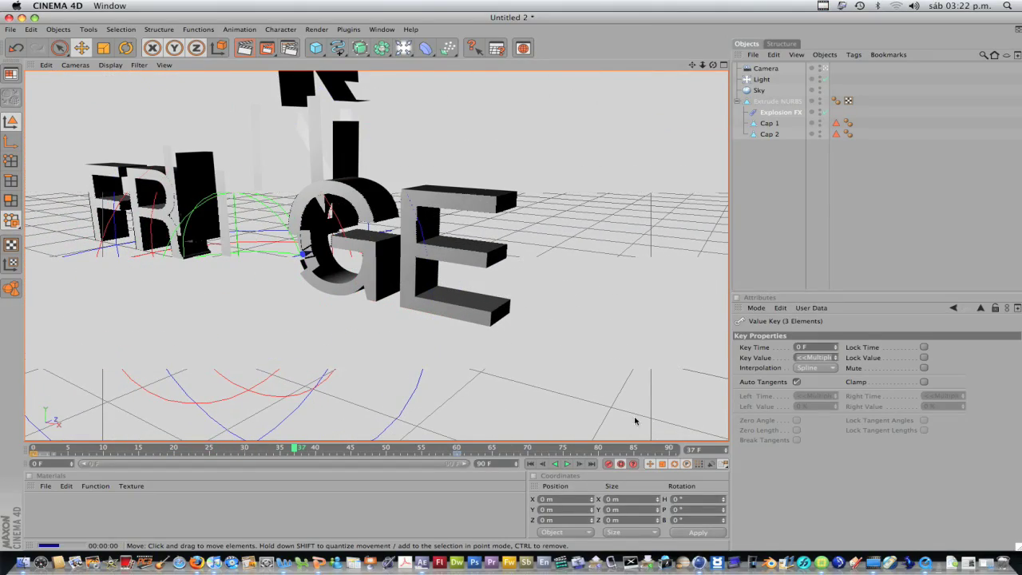
Reselect the Explosion FX object and raise its explosion Strength to 1528 at frame 37.
left_click(489, 306)
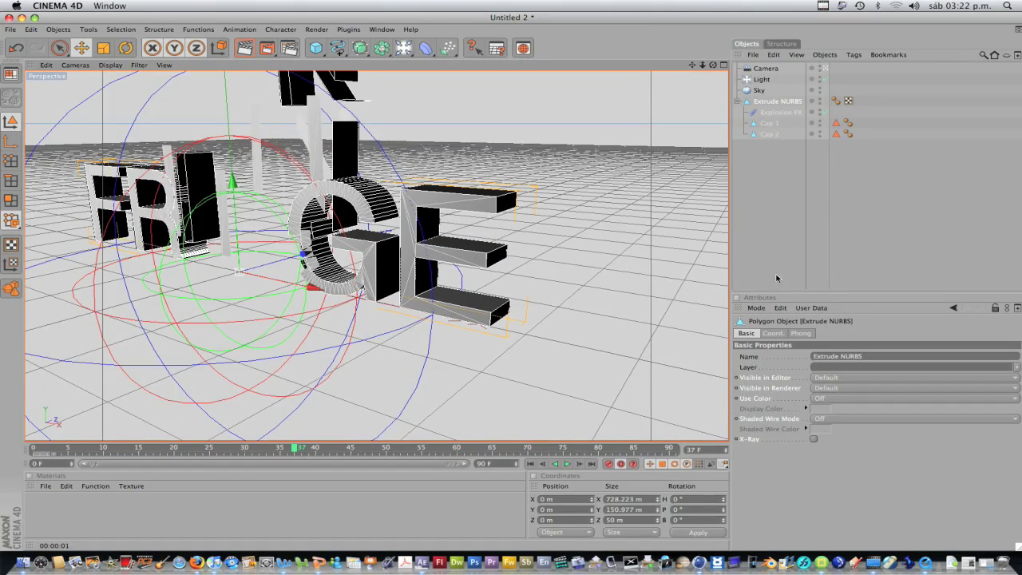
left_click(780, 112)
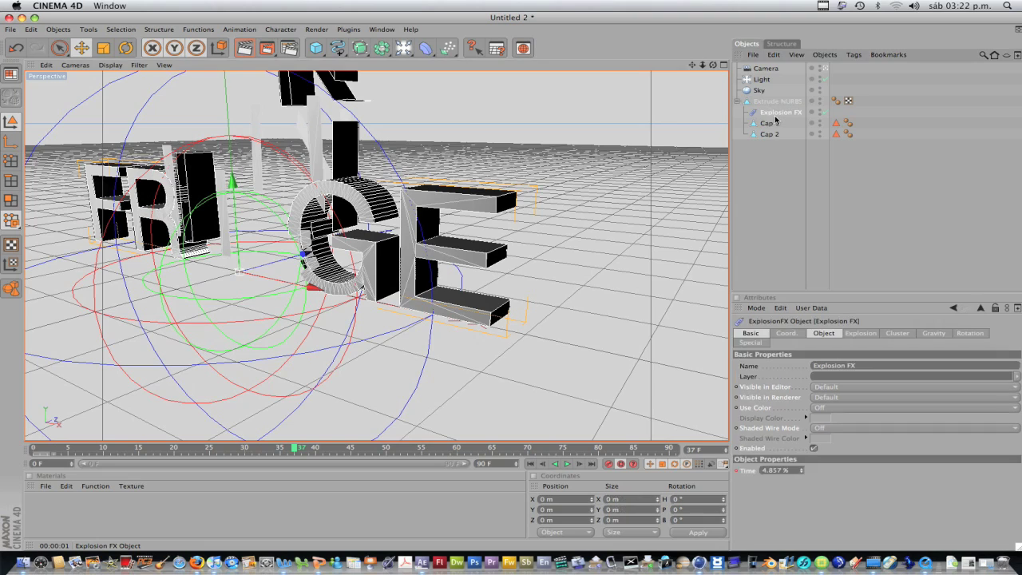
left_click(789, 334)
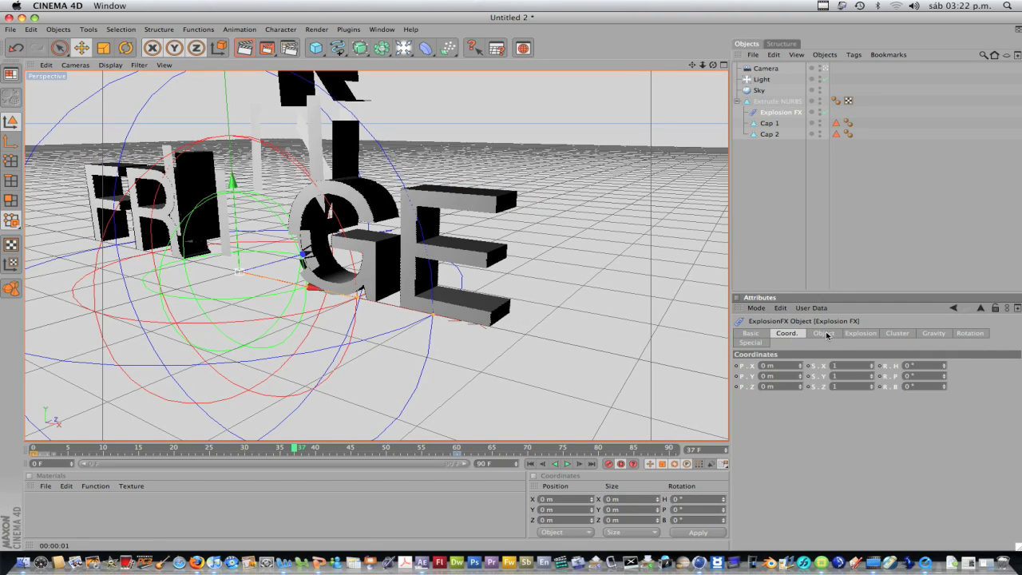
left_click(860, 335)
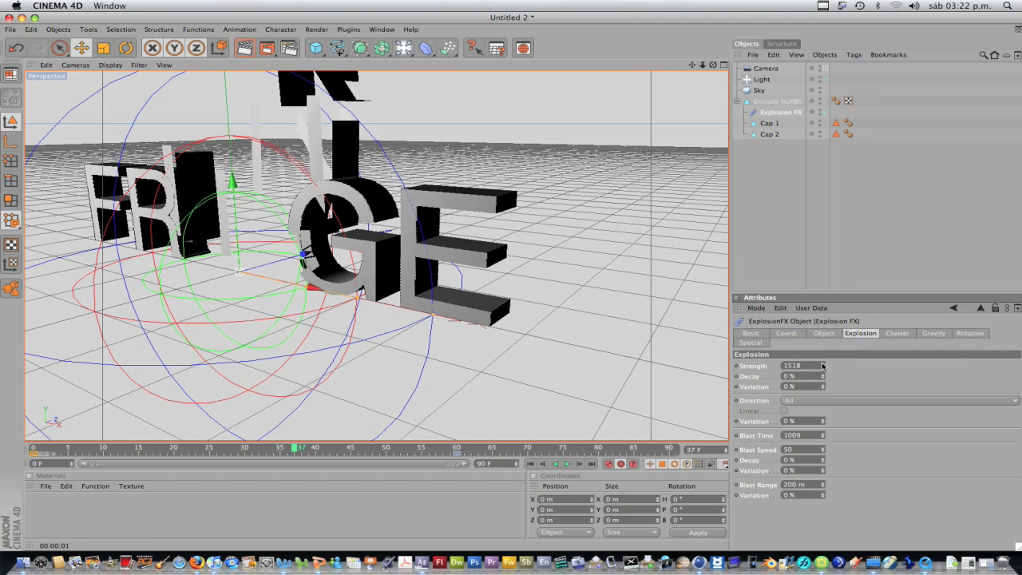
left_click_drag(824, 365, 823, 365)
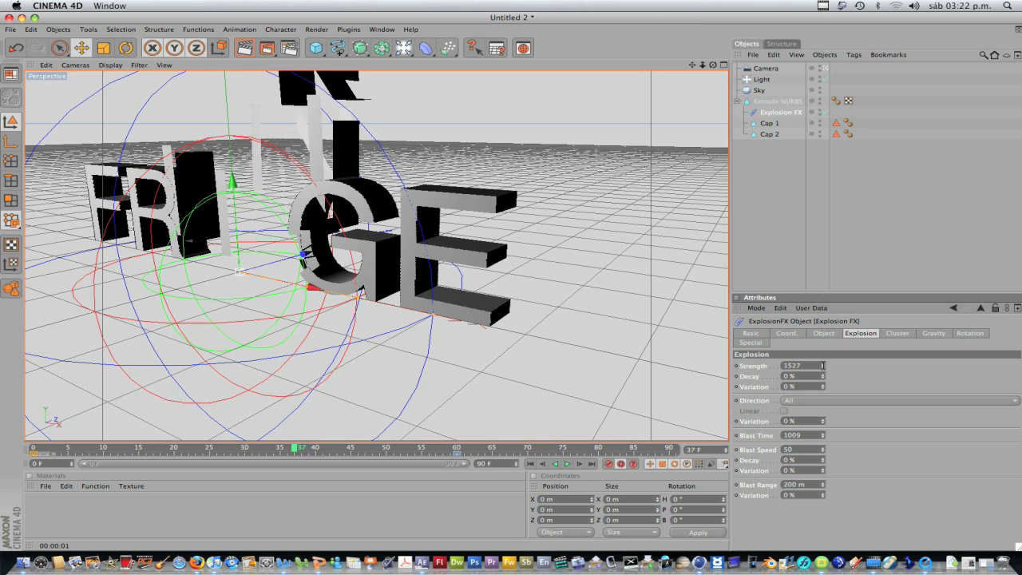
left_click(823, 364)
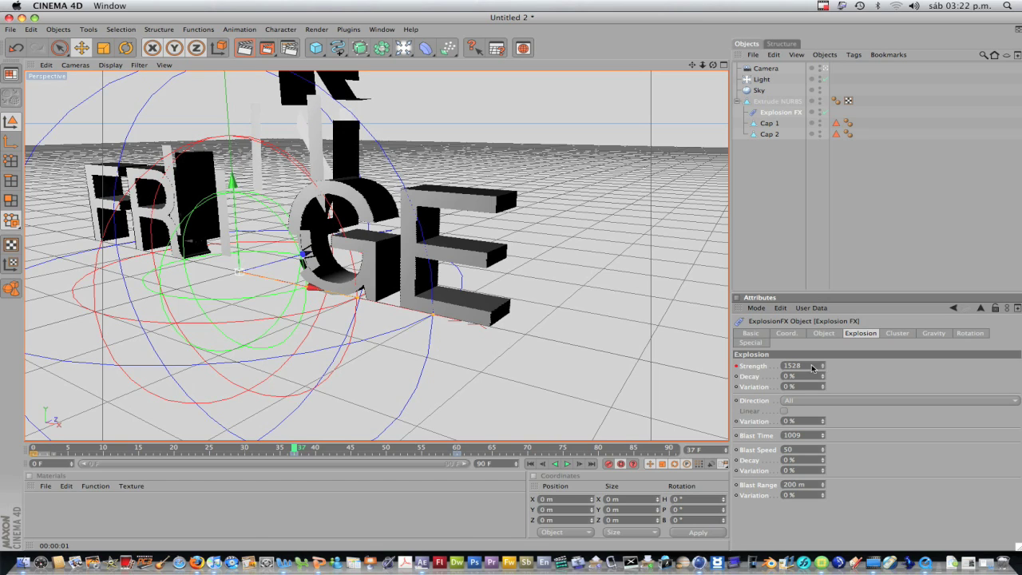
left_click(293, 453)
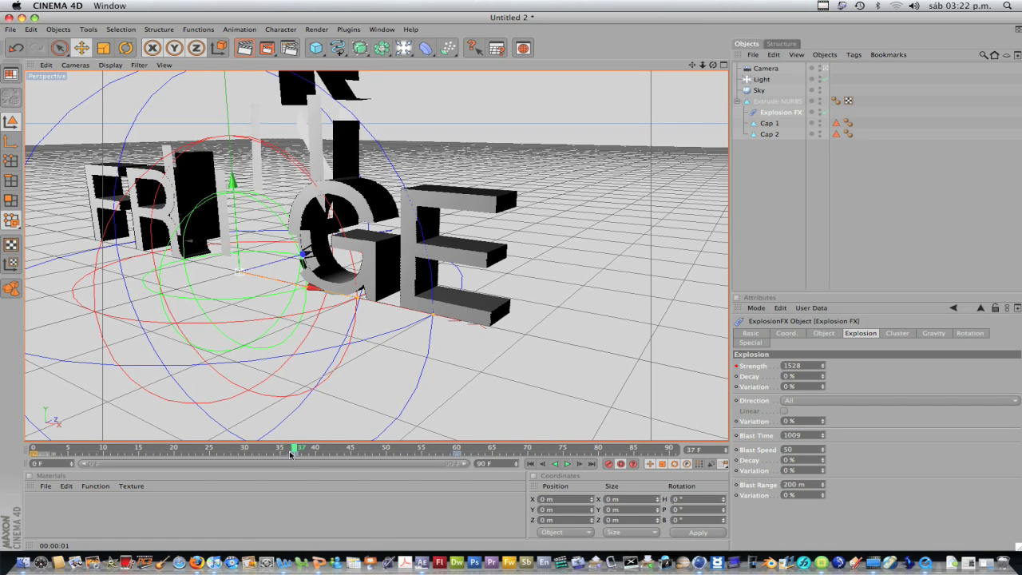
At frame 0, set the Blast Speed Variation of the Explosion FX object to 68 %.
left_click(35, 451)
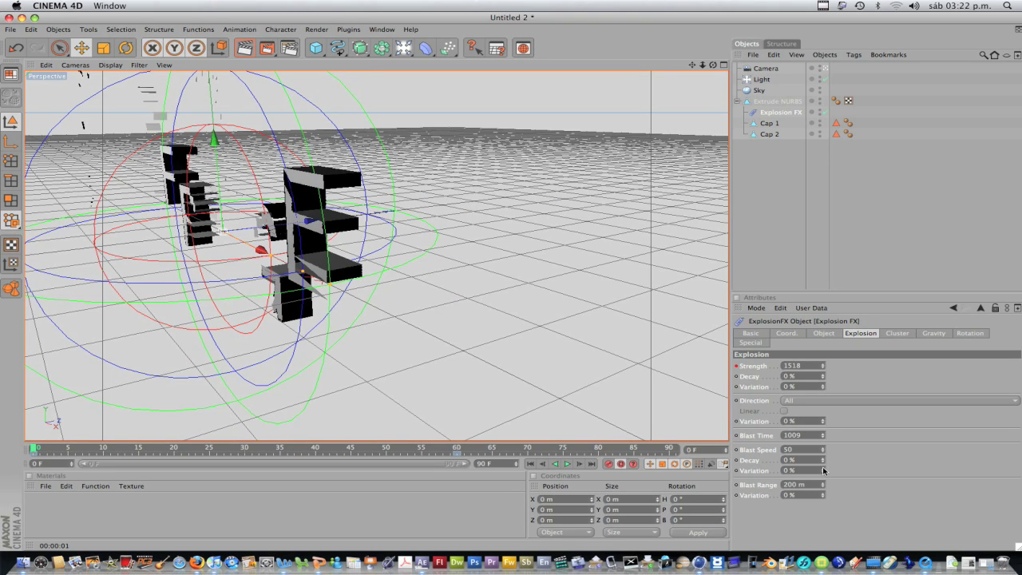
left_click_drag(823, 470, 823, 470)
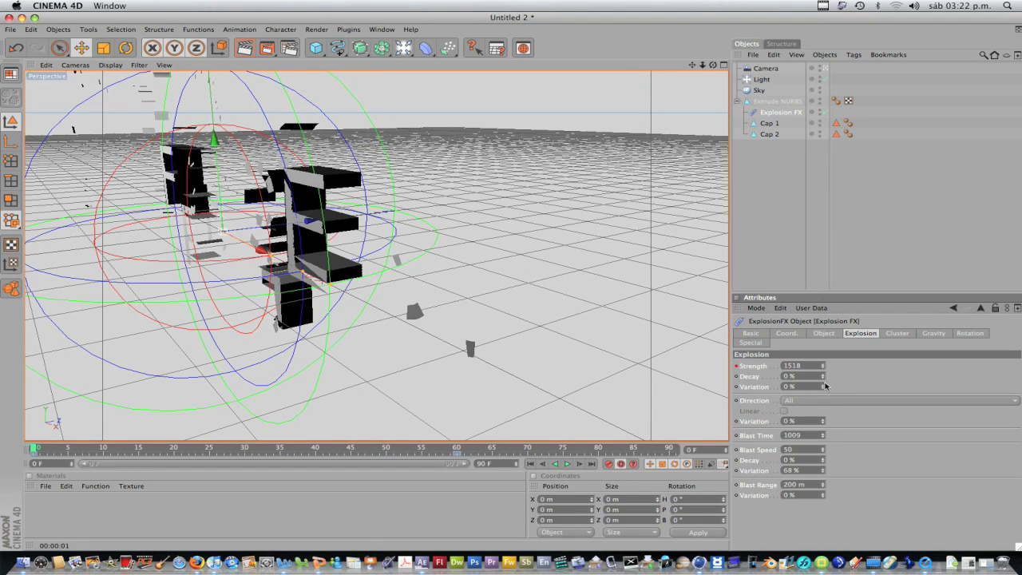
At frame 0, set the explosion Strength to 1000 with a Variation of 26 %, and play the animation through to frame 61.
left_click_drag(826, 386, 825, 386)
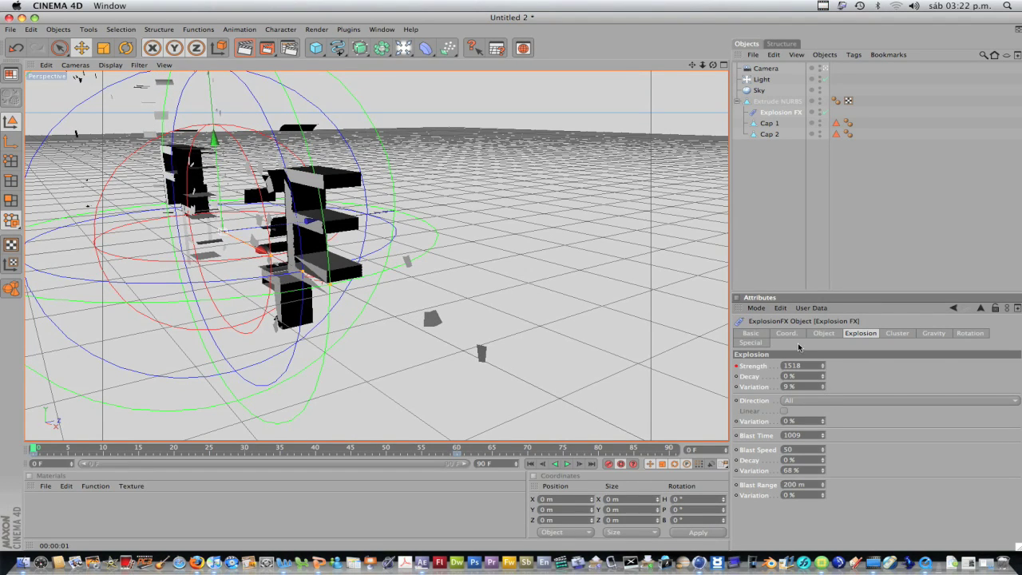
left_click(810, 336)
left_click(860, 334)
left_click_drag(825, 388, 824, 369)
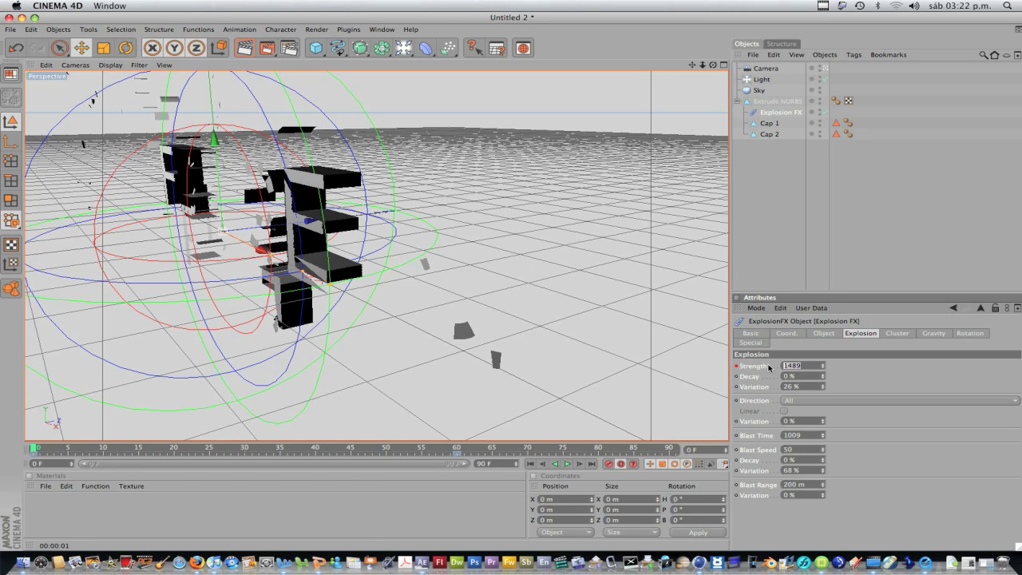
type("1000")
left_click(567, 464)
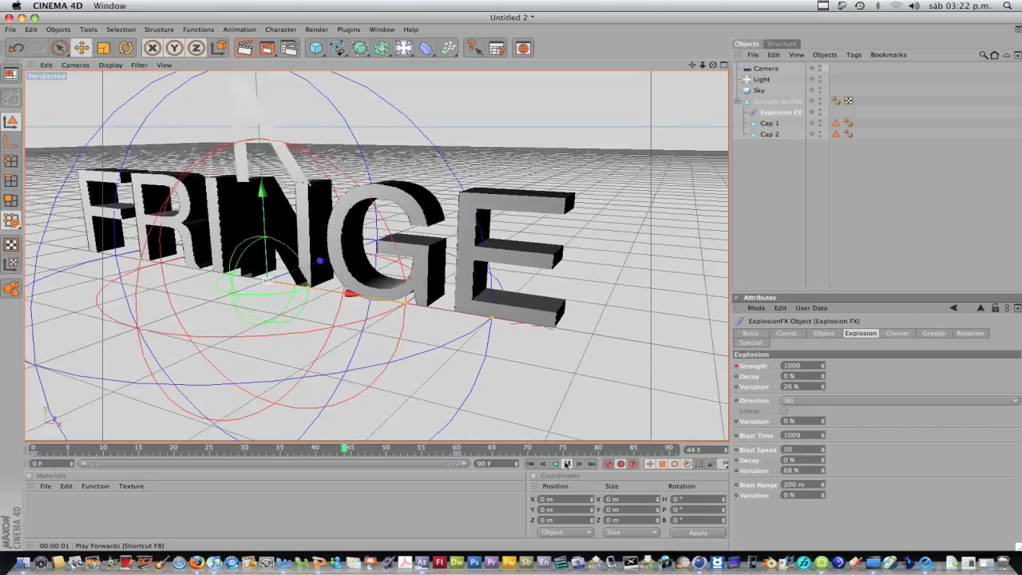
left_click(567, 464)
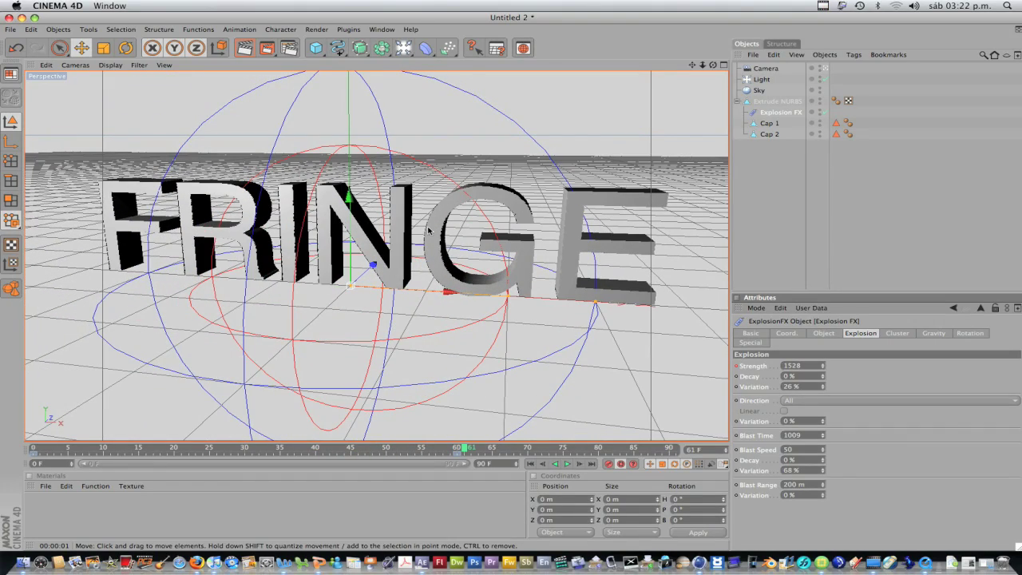
Switch to the Animation layout and expand the Extrude NURBS tracks in the timeline.
left_click(12, 75)
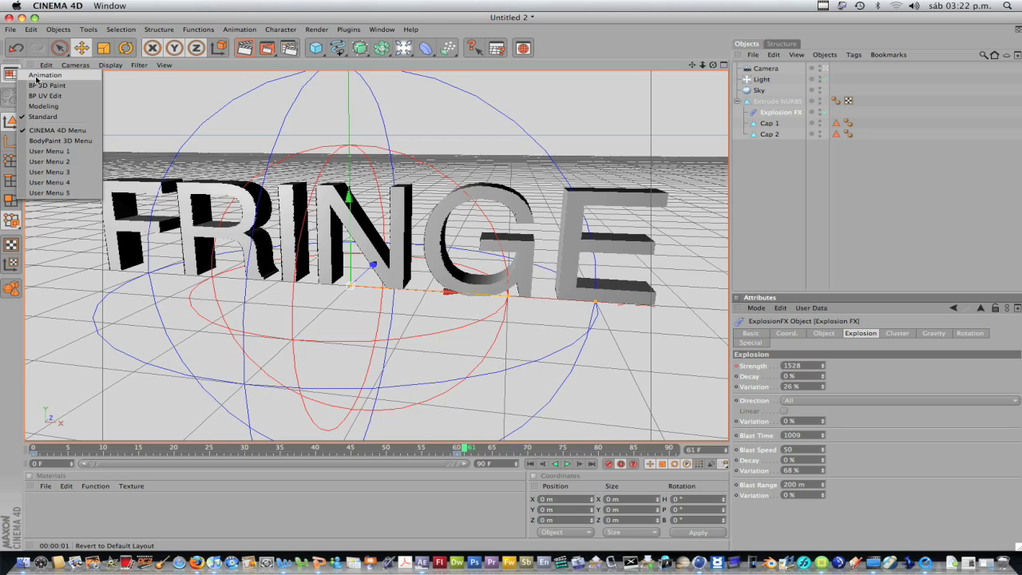
left_click(36, 75)
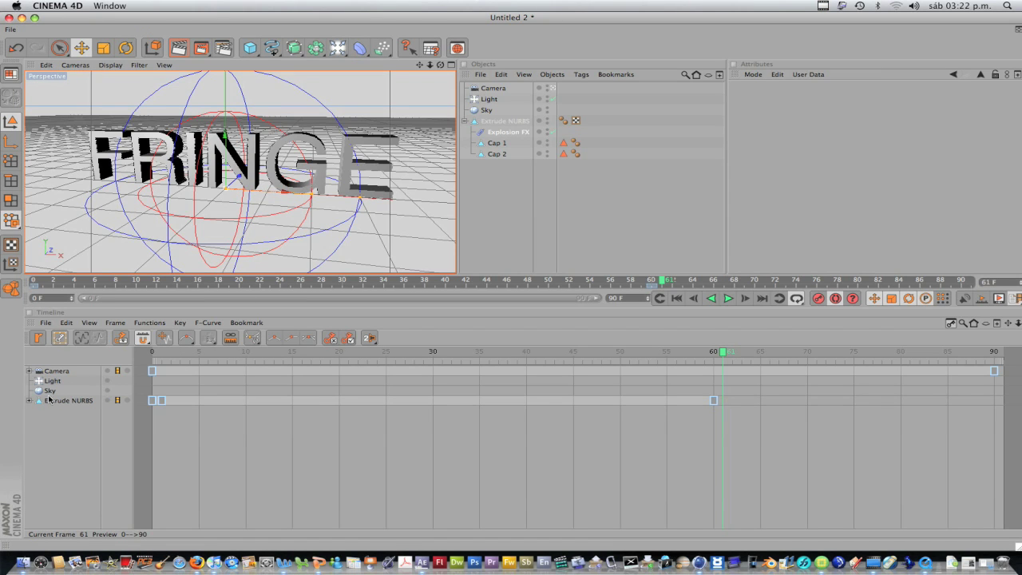
left_click(29, 401)
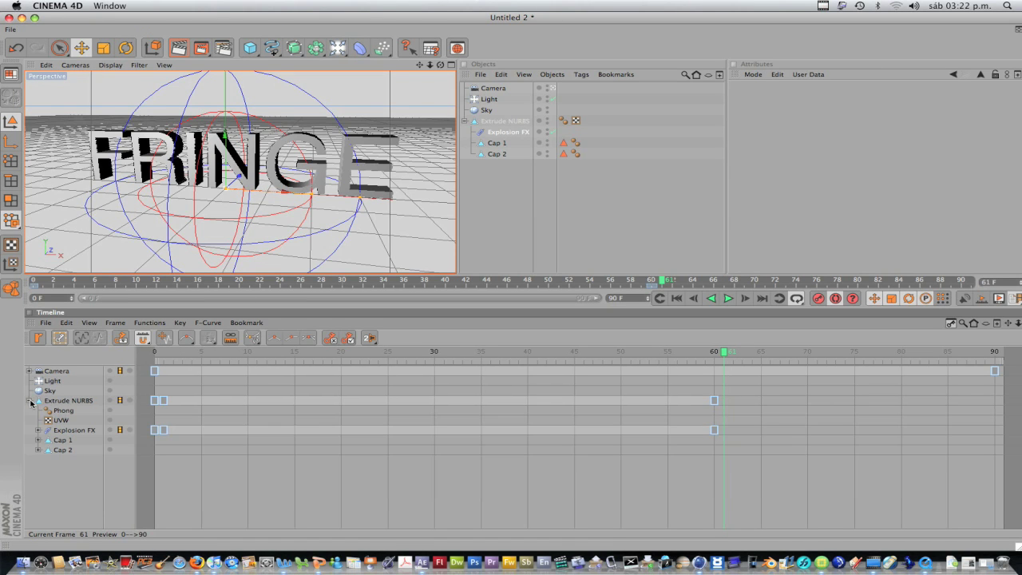
Delete the extra Explosion FX key at frame 1 from the timeline.
left_click(64, 432)
left_click(157, 356)
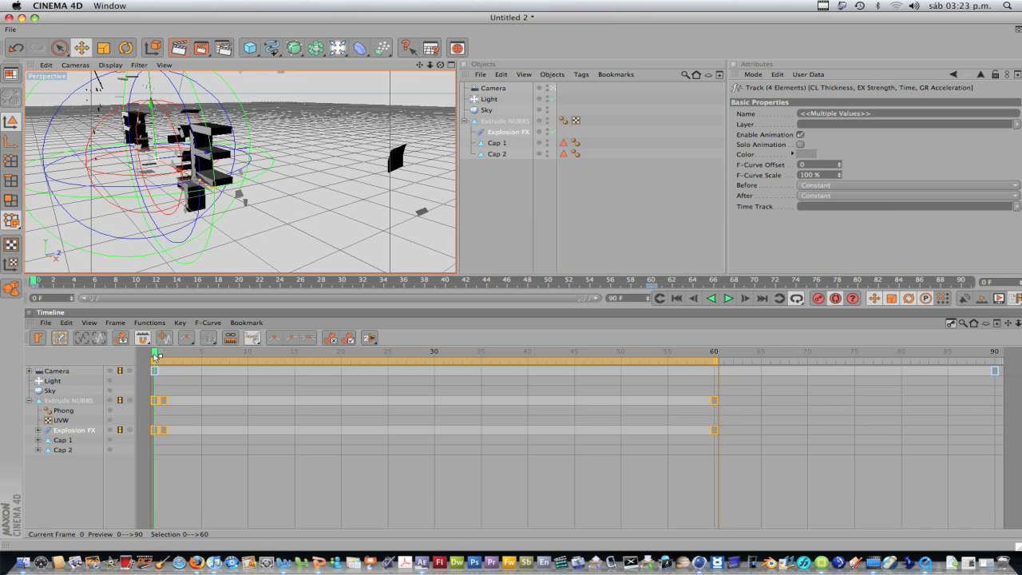
left_click(157, 430)
left_click(163, 431)
key("Delete")
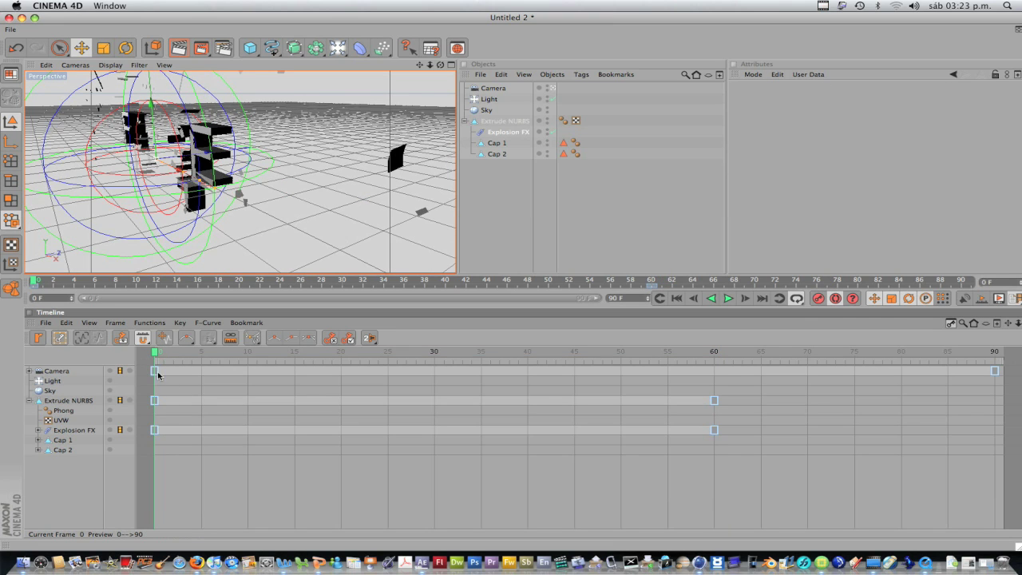
Try moving the first Explosion FX key to frame -5 and check the start of the animation.
left_click_drag(157, 353, 142, 385)
left_click_drag(156, 430, 211, 432)
left_click(181, 371)
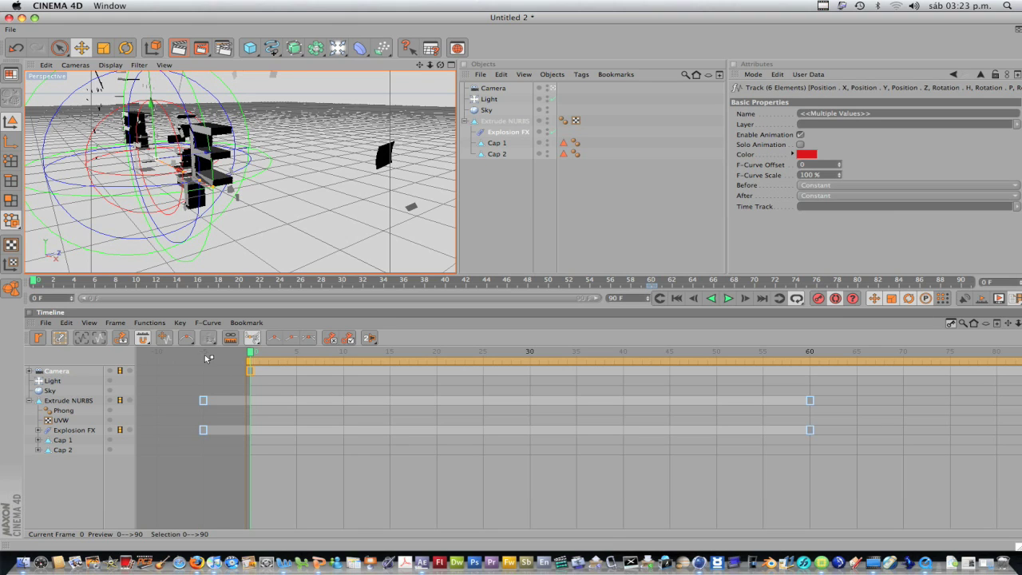
left_click_drag(253, 356, 226, 352)
Move the first Explosion FX key back to frame 0 and scrub through the opening frames for comparison.
left_click_drag(204, 430, 245, 430)
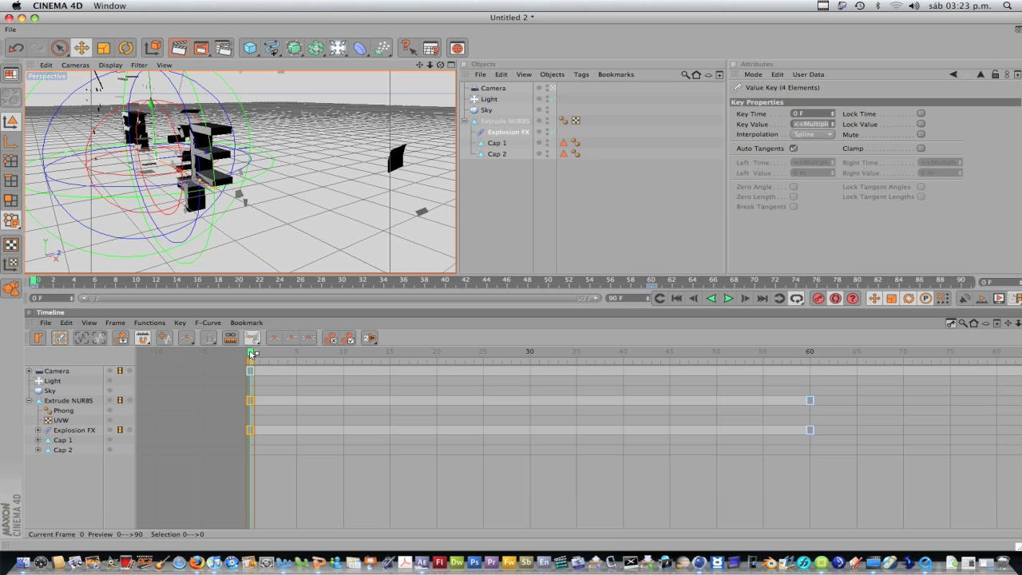
left_click_drag(251, 354, 529, 354)
left_click_drag(369, 358, 234, 363)
Shift the first Explosion FX key to frame -5, scrub to frame 54, and render the perspective view.
left_click_drag(249, 433, 203, 433)
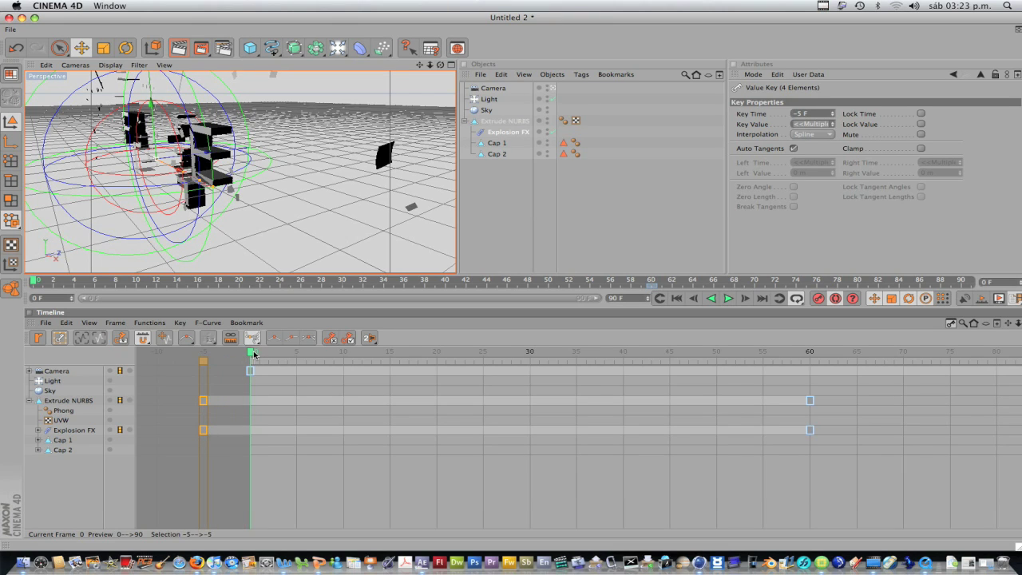
left_click_drag(254, 354, 758, 358)
key("super+r")
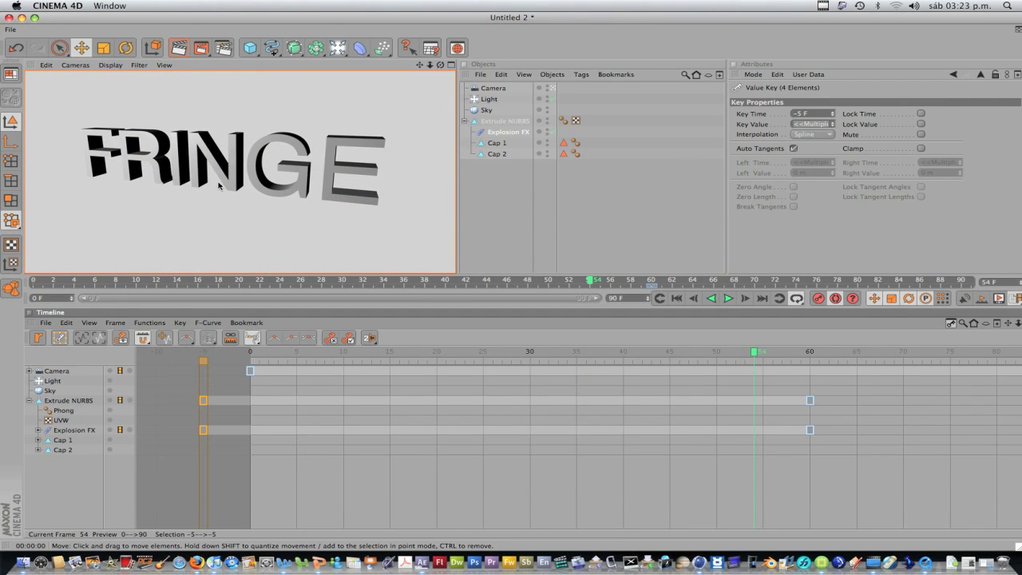